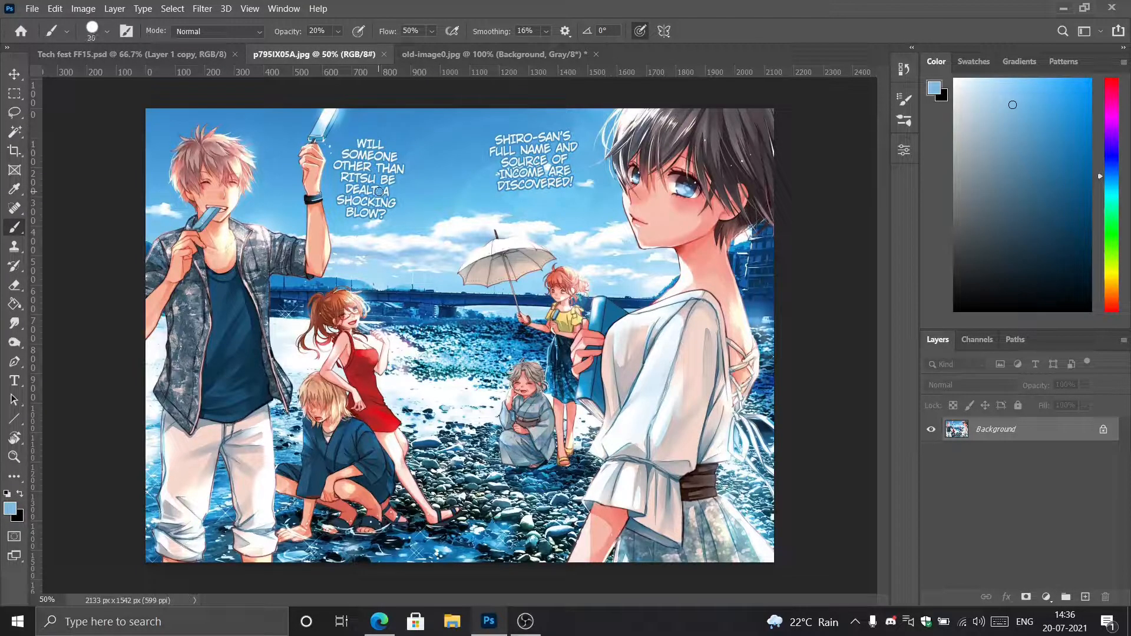
Set the foreground colour to sky blue #378bcb by sampling the sky just above the left caption, ready for the Brush.
{"action": "key", "text": "ctrl+plus"}
{"action": "key", "text": "ctrl+plus"}
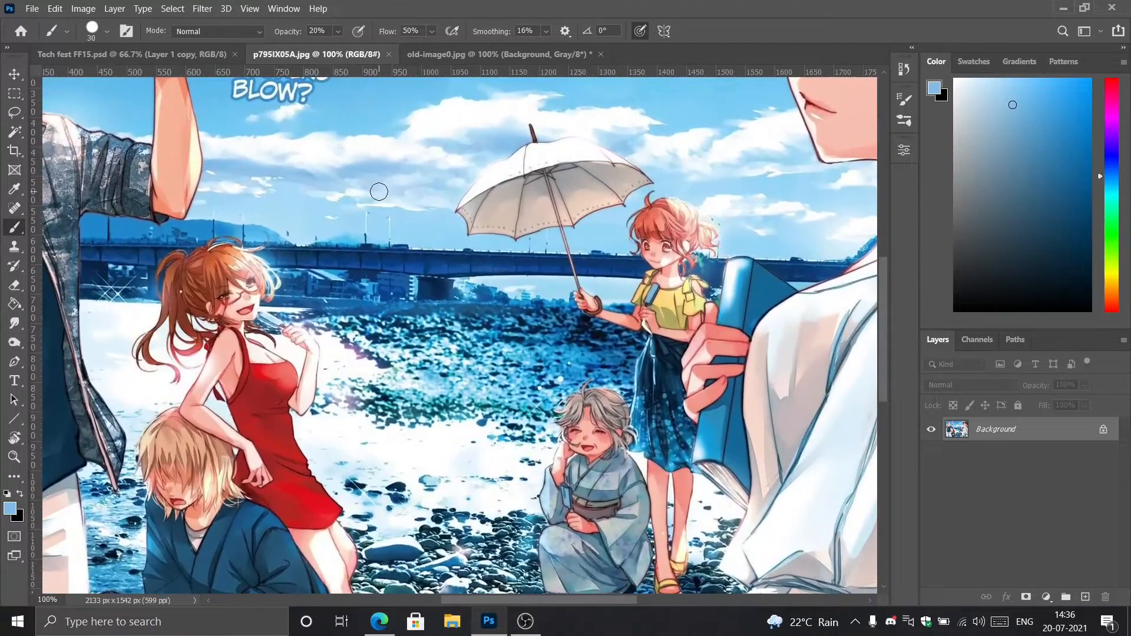
{"action": "mouse_move", "coordinate": [336, 161]}
{"action": "left_mouse_down"}
{"action": "mouse_move", "coordinate": [443, 508]}
{"action": "mouse_move", "coordinate": [441, 454]}
{"action": "mouse_move", "coordinate": [411, 437]}
{"action": "left_mouse_up"}
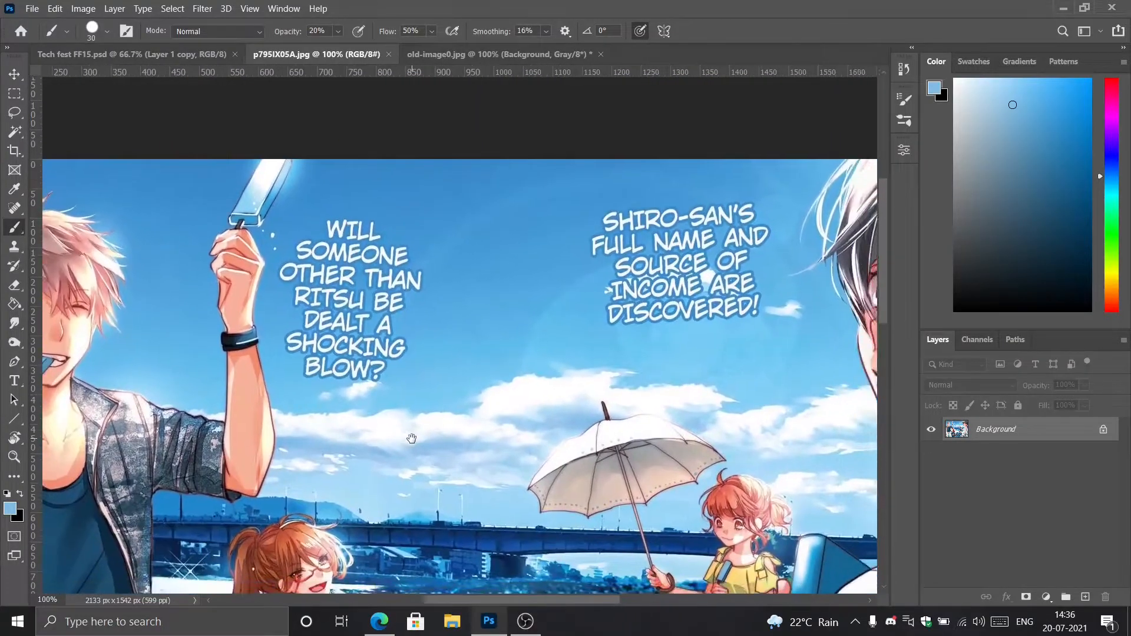
{"action": "left_click", "coordinate": [11, 510]}
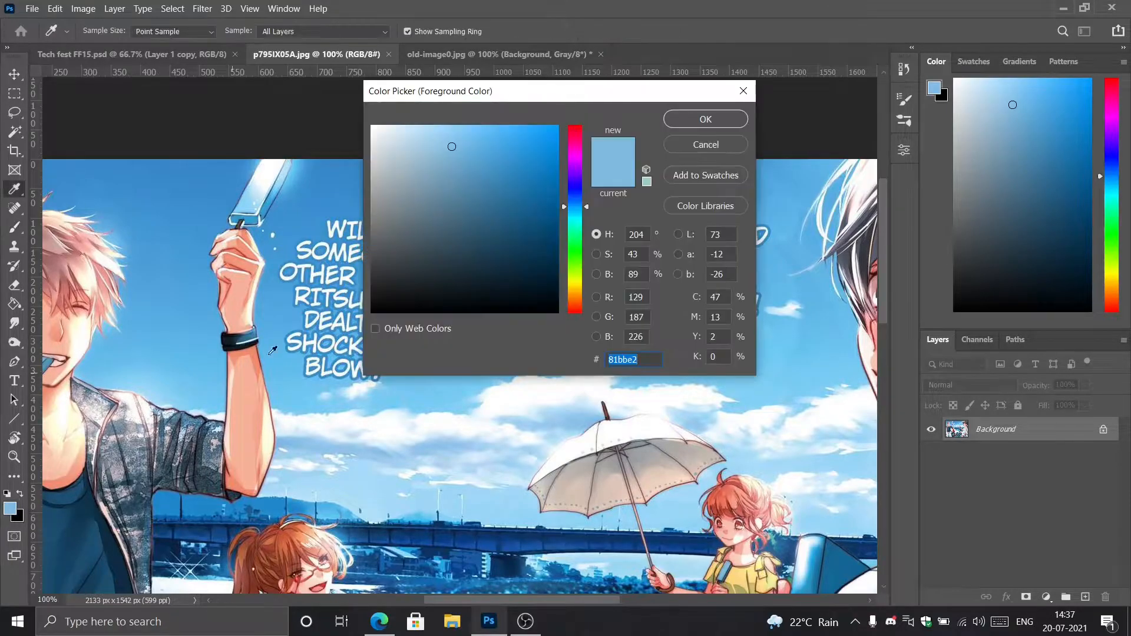
{"action": "type", "text": "9dcceb"}
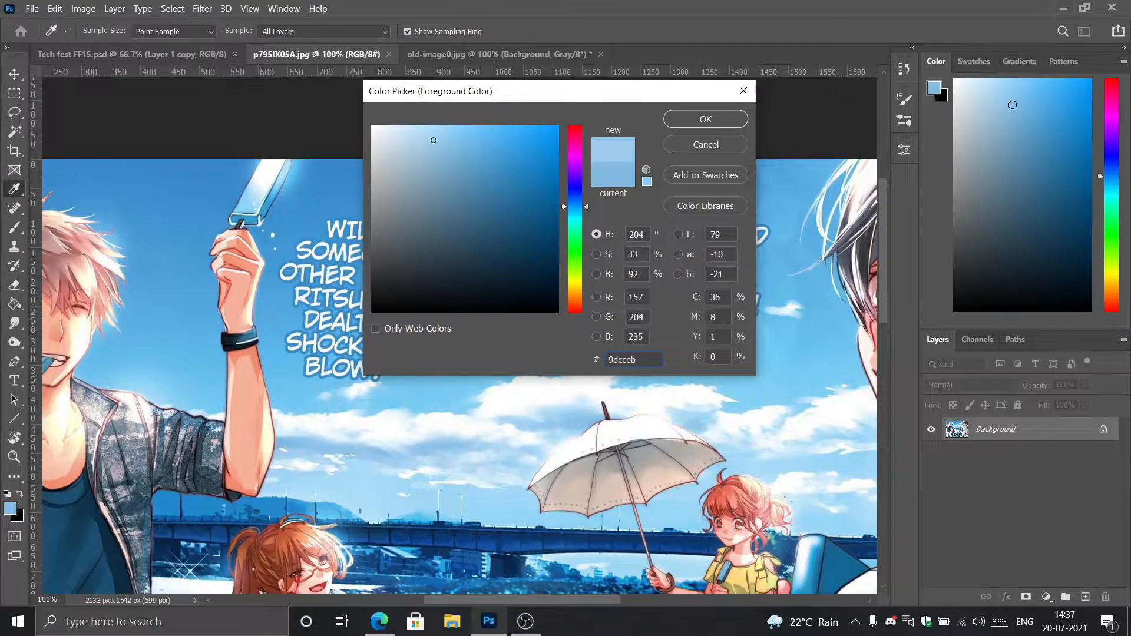
{"action": "left_click_drag", "start_coordinate": [434, 140], "coordinate": [453, 140]}
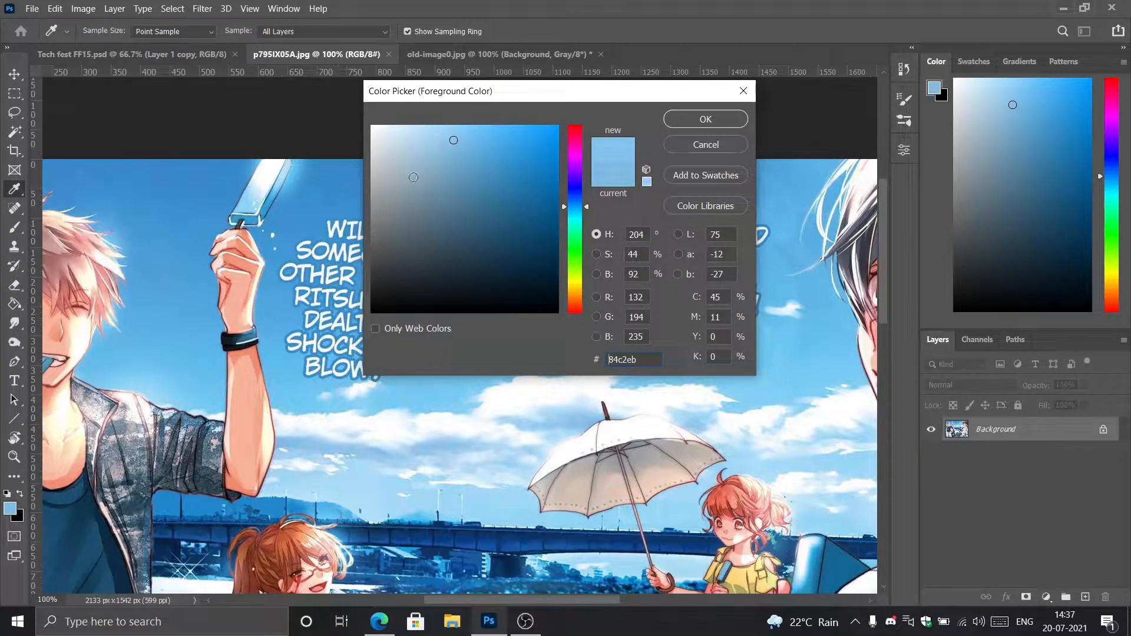
{"action": "left_click", "coordinate": [338, 185]}
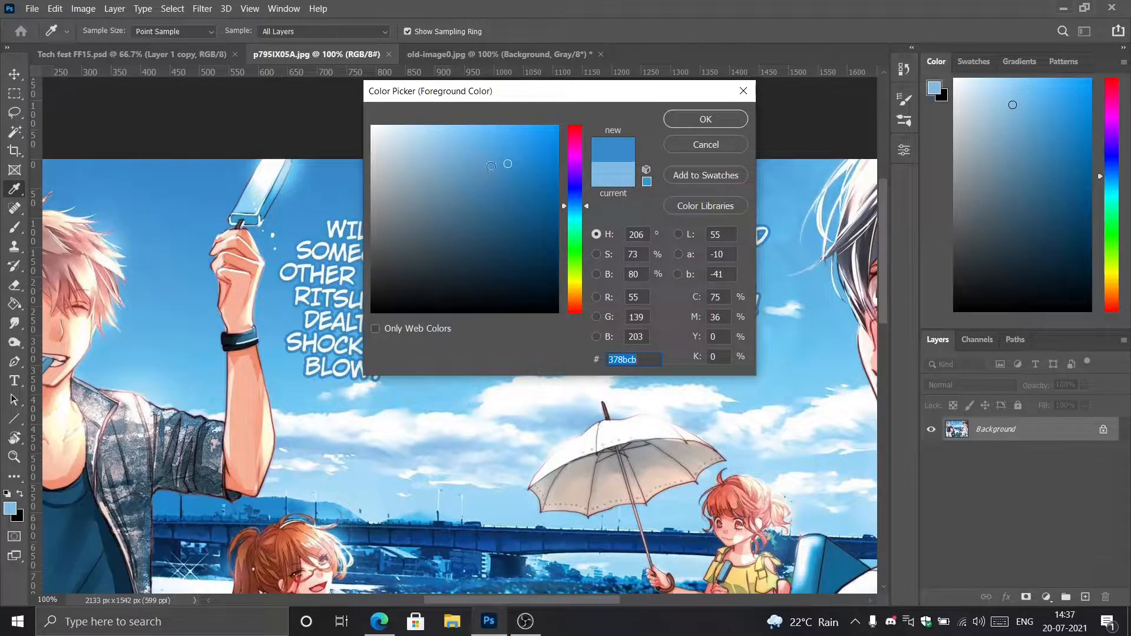
{"action": "left_click", "coordinate": [705, 119]}
{"action": "key", "text": "b"}
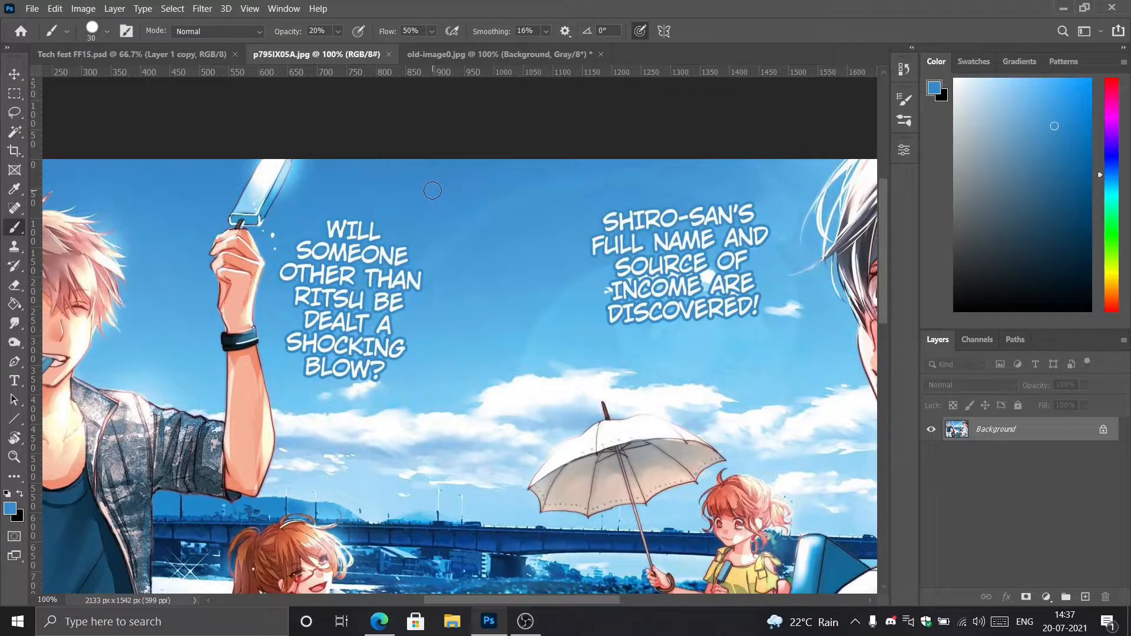
Paint over the left caption's first four lines with sky blue sampled beside them, using 100% brush opacity.
{"action": "key", "text": "alt"}
{"action": "left_click", "coordinate": [411, 180], "text": "alt"}
{"action": "mouse_move", "coordinate": [517, 394]}
{"action": "left_mouse_down"}
{"action": "mouse_move", "coordinate": [515, 412]}
{"action": "mouse_move", "coordinate": [482, 362]}
{"action": "mouse_move", "coordinate": [467, 375]}
{"action": "mouse_move", "coordinate": [417, 347]}
{"action": "mouse_move", "coordinate": [383, 345]}
{"action": "mouse_move", "coordinate": [415, 318]}
{"action": "mouse_move", "coordinate": [458, 234]}
{"action": "mouse_move", "coordinate": [448, 212]}
{"action": "left_mouse_up"}
{"action": "mouse_move", "coordinate": [352, 219]}
{"action": "left_mouse_down"}
{"action": "mouse_move", "coordinate": [368, 235]}
{"action": "mouse_move", "coordinate": [323, 228]}
{"action": "mouse_move", "coordinate": [385, 240]}
{"action": "mouse_move", "coordinate": [300, 250]}
{"action": "mouse_move", "coordinate": [408, 253]}
{"action": "mouse_move", "coordinate": [406, 263]}
{"action": "mouse_move", "coordinate": [309, 262]}
{"action": "mouse_move", "coordinate": [282, 274]}
{"action": "mouse_move", "coordinate": [421, 282]}
{"action": "mouse_move", "coordinate": [421, 269]}
{"action": "mouse_move", "coordinate": [414, 290]}
{"action": "mouse_move", "coordinate": [301, 281]}
{"action": "mouse_move", "coordinate": [295, 305]}
{"action": "mouse_move", "coordinate": [370, 291]}
{"action": "mouse_move", "coordinate": [398, 302]}
{"action": "mouse_move", "coordinate": [318, 306]}
{"action": "left_mouse_up"}
{"action": "key", "text": "0"}
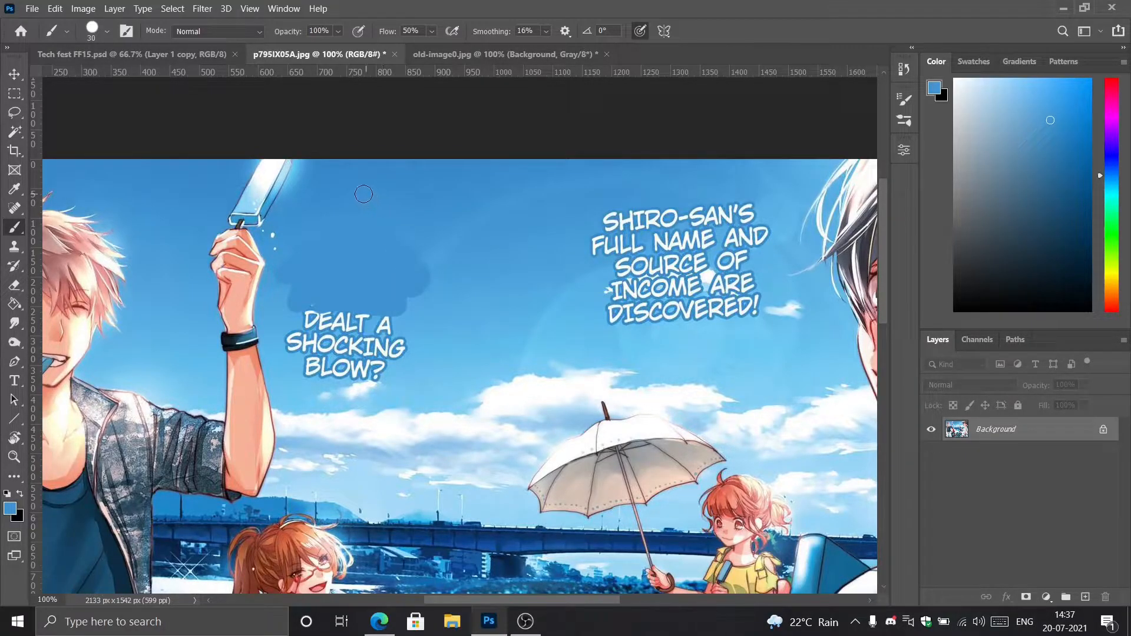
Lower the brush opacity to 54% and paint sky blue over the lines "DEALT A" and "SHOCKING".
{"action": "left_click", "coordinate": [339, 34]}
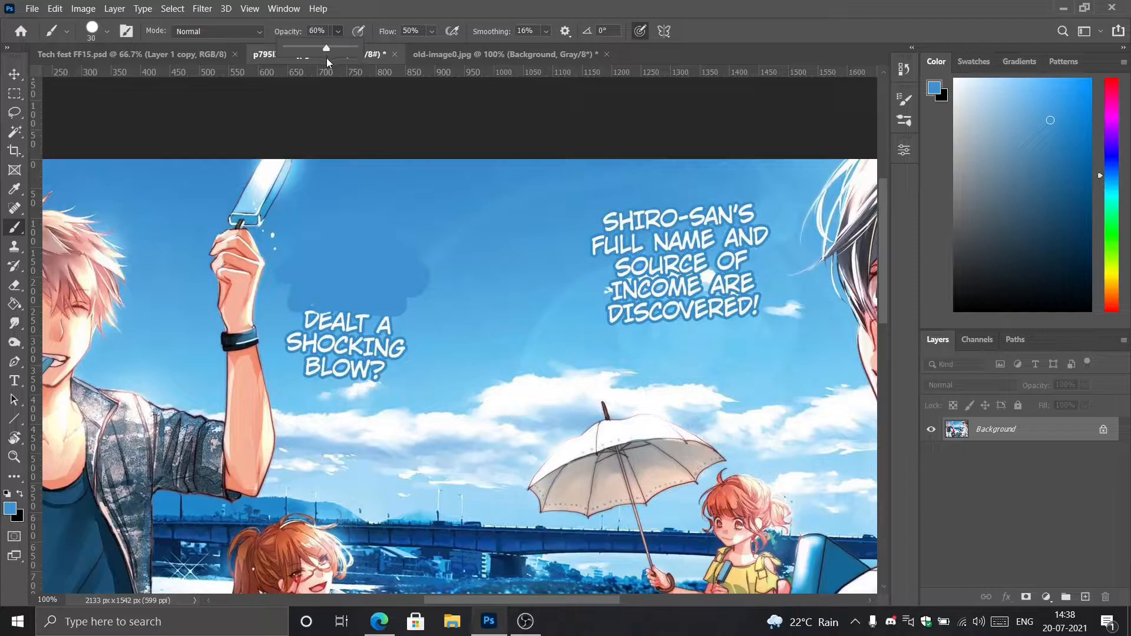
{"action": "left_click_drag", "start_coordinate": [326, 58], "coordinate": [323, 59]}
{"action": "mouse_move", "coordinate": [422, 280]}
{"action": "left_mouse_down"}
{"action": "mouse_move", "coordinate": [386, 326]}
{"action": "mouse_move", "coordinate": [311, 323]}
{"action": "mouse_move", "coordinate": [386, 323]}
{"action": "left_mouse_up"}
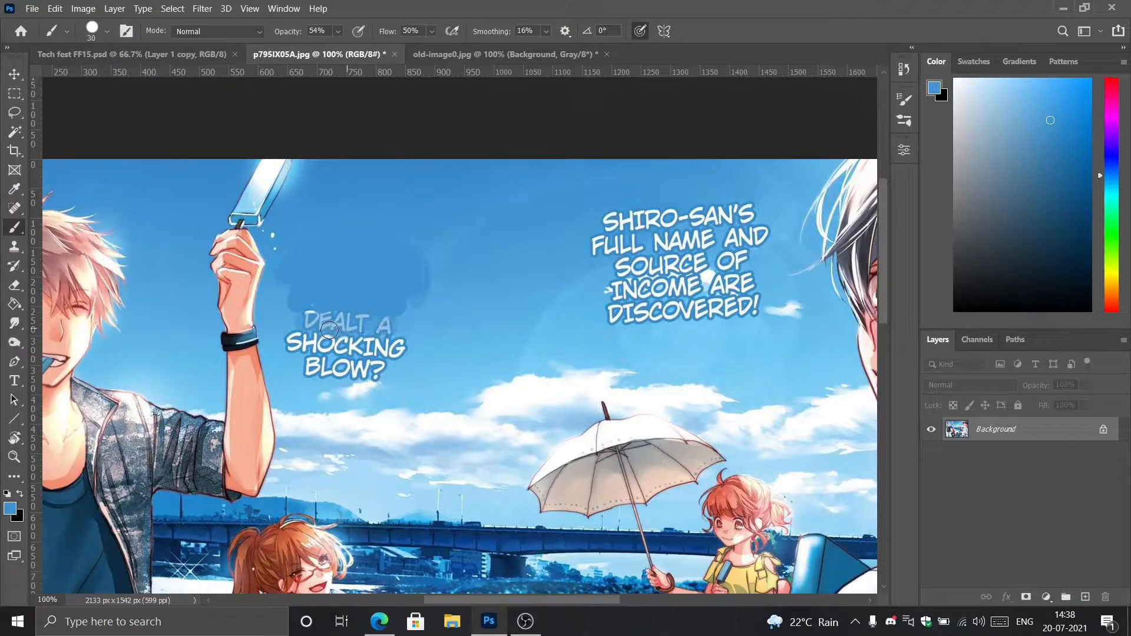
{"action": "left_click", "coordinate": [404, 358], "text": "alt"}
{"action": "mouse_move", "coordinate": [406, 352]}
{"action": "left_mouse_down"}
{"action": "mouse_move", "coordinate": [290, 338]}
{"action": "mouse_move", "coordinate": [382, 334]}
{"action": "mouse_move", "coordinate": [388, 324]}
{"action": "mouse_move", "coordinate": [301, 324]}
{"action": "mouse_move", "coordinate": [304, 314]}
{"action": "mouse_move", "coordinate": [383, 312]}
{"action": "mouse_move", "coordinate": [403, 336]}
{"action": "mouse_move", "coordinate": [350, 353]}
{"action": "mouse_move", "coordinate": [306, 351]}
{"action": "left_mouse_up"}
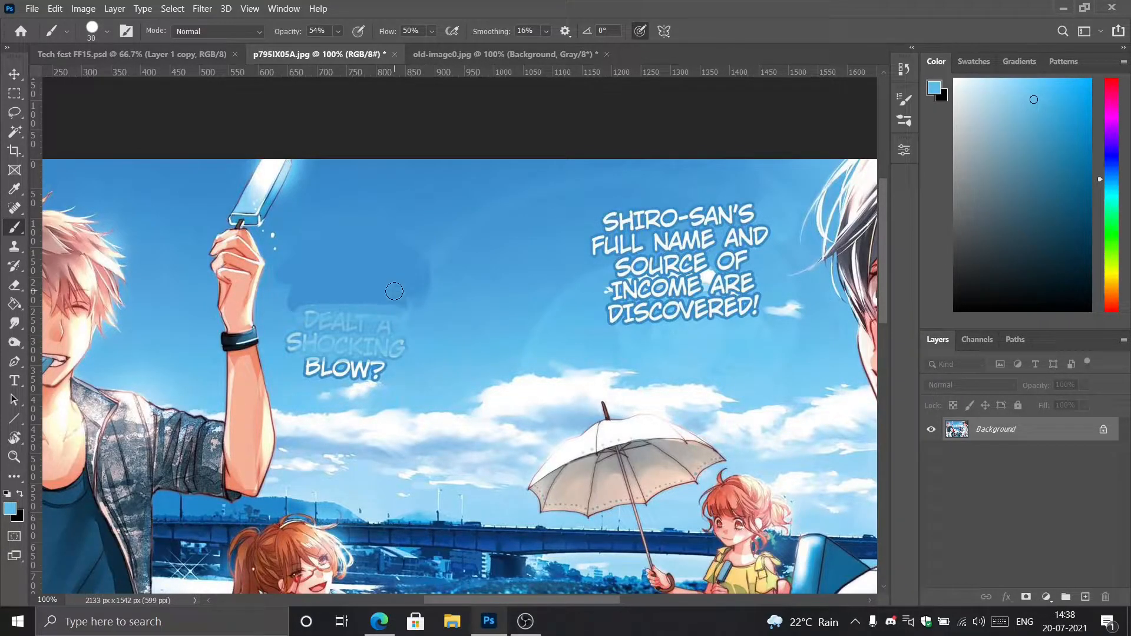
Try to cover the rest of the left caption with the Healing Brush at size 25.
{"action": "left_click", "coordinate": [13, 210]}
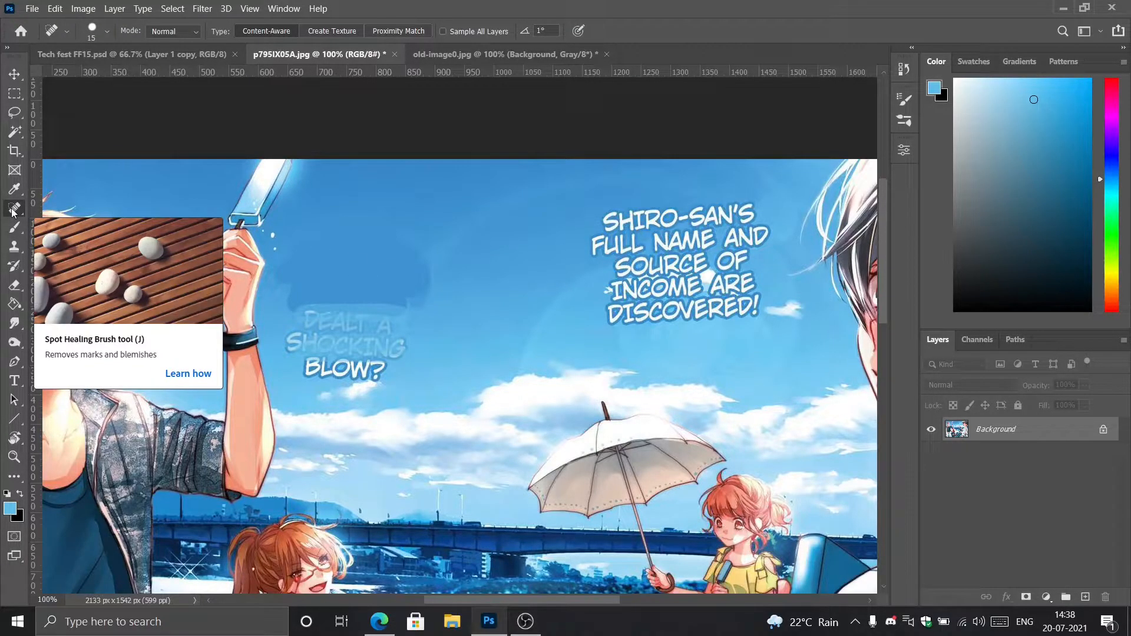
{"action": "right_click", "coordinate": [13, 211]}
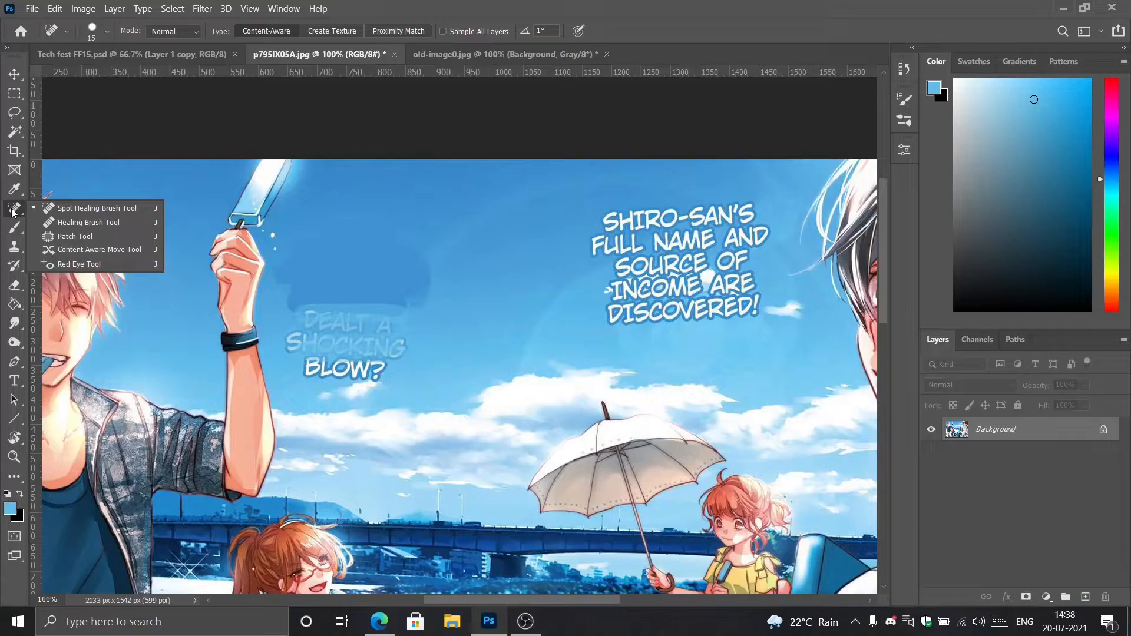
{"action": "left_click", "coordinate": [58, 224]}
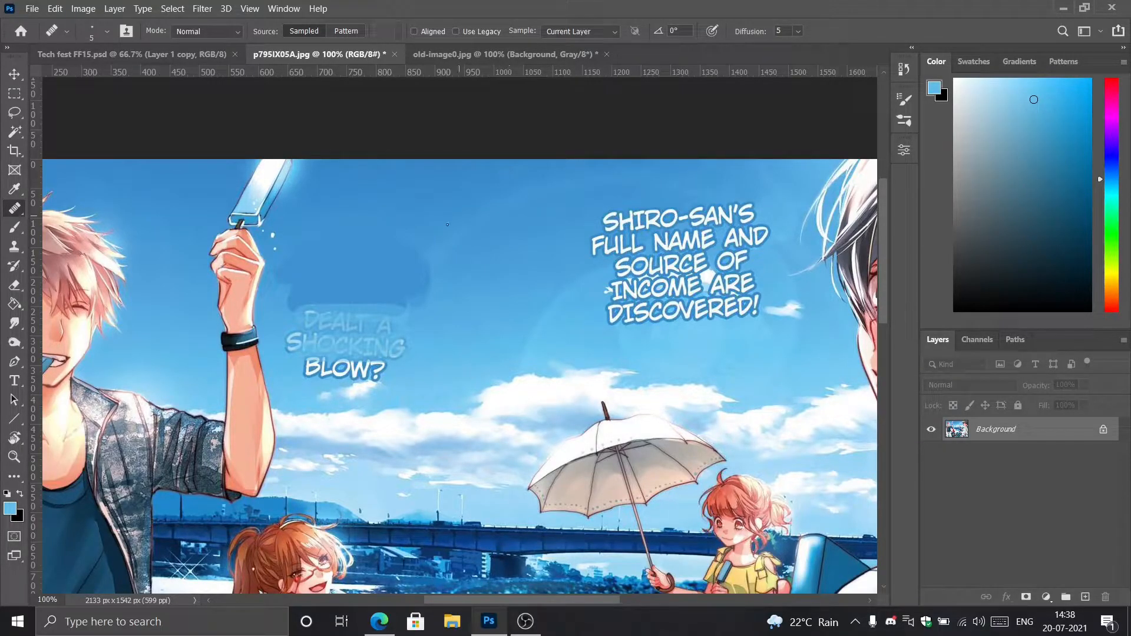
{"action": "key", "text": "bracketright"}
{"action": "mouse_move", "coordinate": [289, 302]}
{"action": "left_mouse_down"}
{"action": "mouse_move", "coordinate": [316, 302]}
{"action": "mouse_move", "coordinate": [296, 307]}
{"action": "mouse_move", "coordinate": [403, 310]}
{"action": "mouse_move", "coordinate": [413, 360]}
{"action": "mouse_move", "coordinate": [395, 357]}
{"action": "mouse_move", "coordinate": [396, 337]}
{"action": "mouse_move", "coordinate": [393, 362]}
{"action": "mouse_move", "coordinate": [384, 334]}
{"action": "mouse_move", "coordinate": [376, 366]}
{"action": "mouse_move", "coordinate": [374, 337]}
{"action": "mouse_move", "coordinate": [472, 337]}
{"action": "mouse_move", "coordinate": [479, 343]}
{"action": "mouse_move", "coordinate": [381, 394]}
{"action": "mouse_move", "coordinate": [427, 401]}
{"action": "mouse_move", "coordinate": [479, 326]}
{"action": "left_mouse_up"}
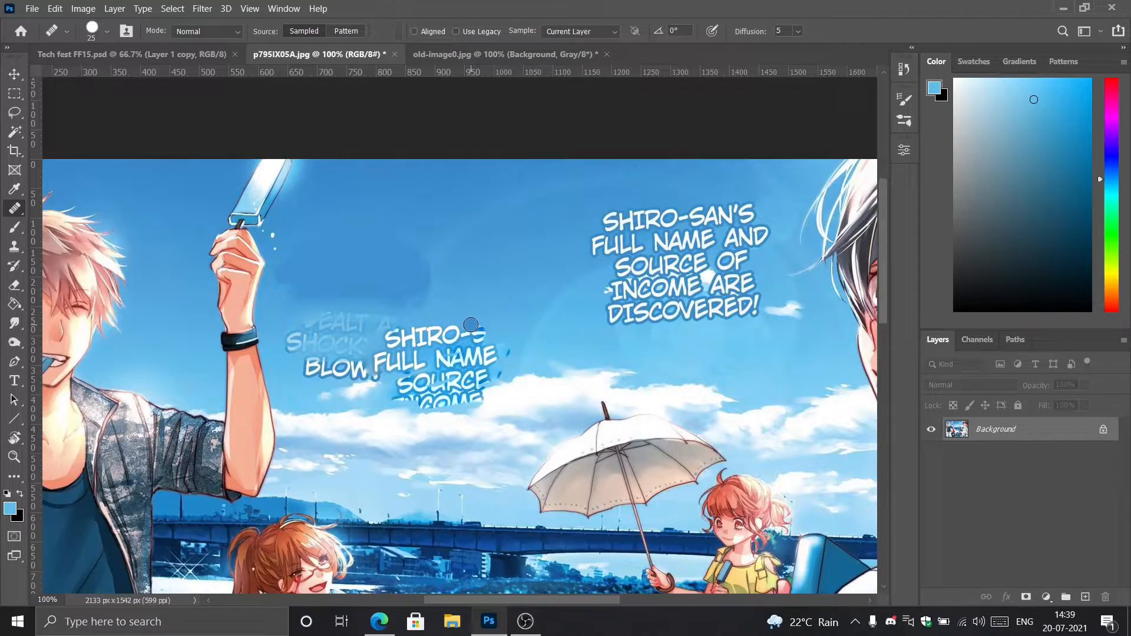
{"action": "left_click_drag", "start_coordinate": [471, 325], "coordinate": [463, 340]}
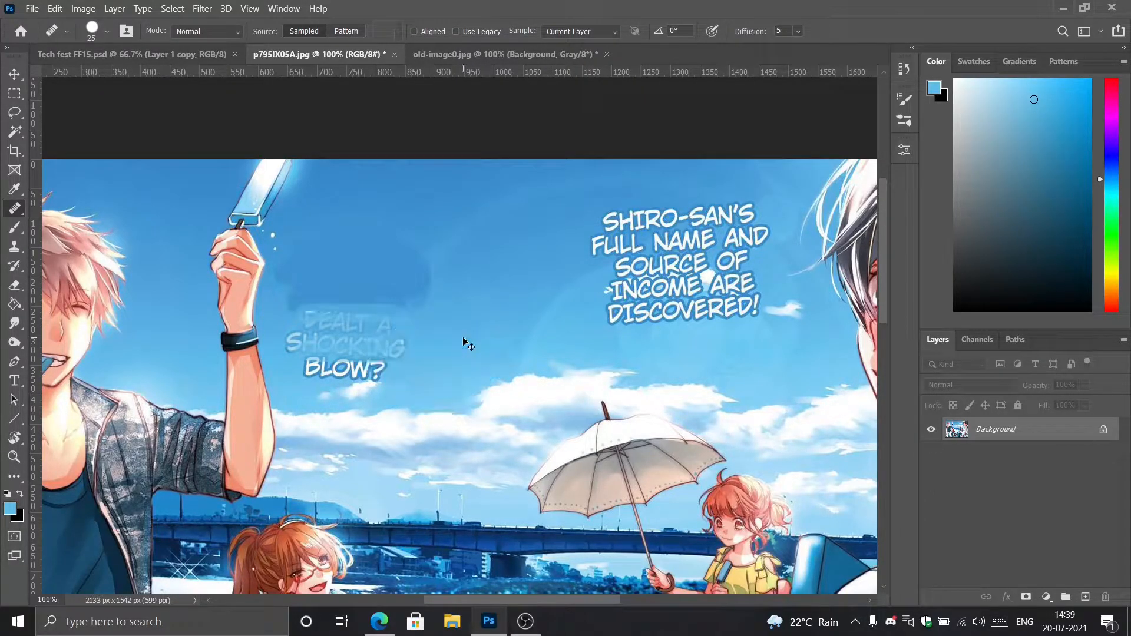
Smooth the edges of the painted dark blue patch with the Spot Healing Brush at size 35.
{"action": "right_click", "coordinate": [25, 210]}
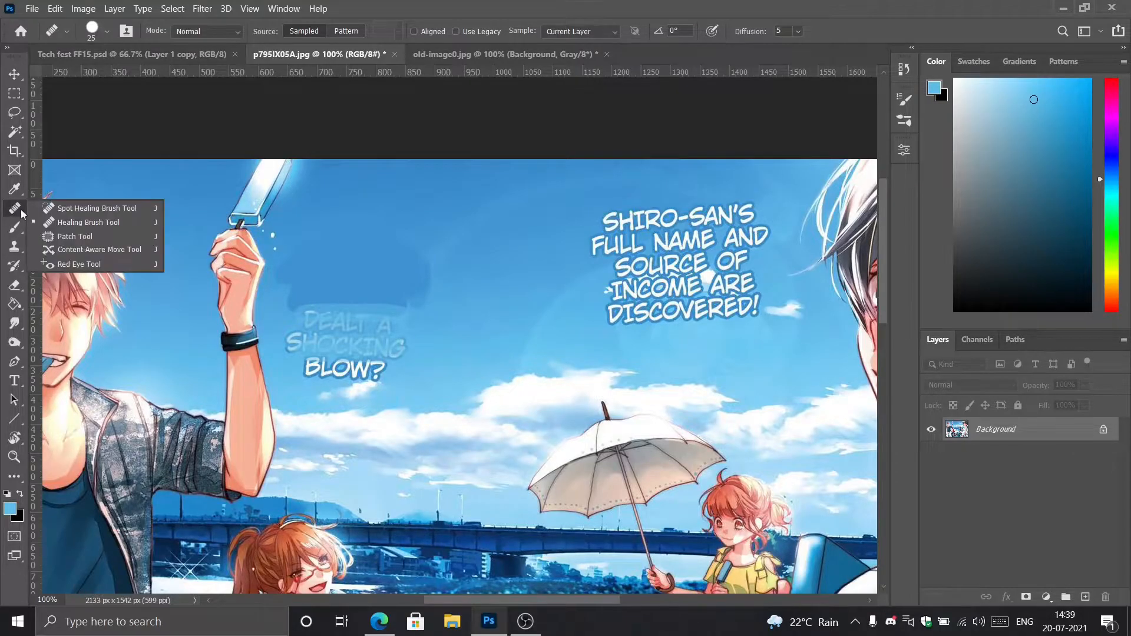
{"action": "left_click", "coordinate": [56, 214]}
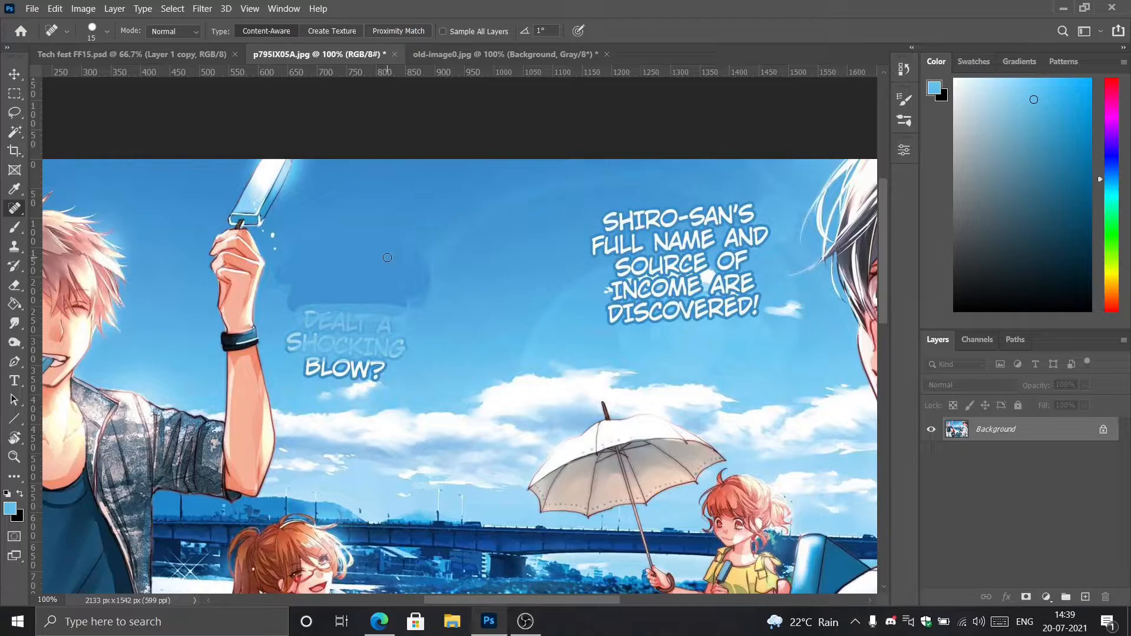
{"action": "key", "text": "bracketright"}
{"action": "key", "text": "bracketright"}
{"action": "left_click_drag", "start_coordinate": [400, 239], "coordinate": [428, 270]}
{"action": "mouse_move", "coordinate": [295, 255]}
{"action": "left_mouse_down"}
{"action": "mouse_move", "coordinate": [276, 270]}
{"action": "mouse_move", "coordinate": [291, 306]}
{"action": "mouse_move", "coordinate": [406, 306]}
{"action": "left_mouse_up"}
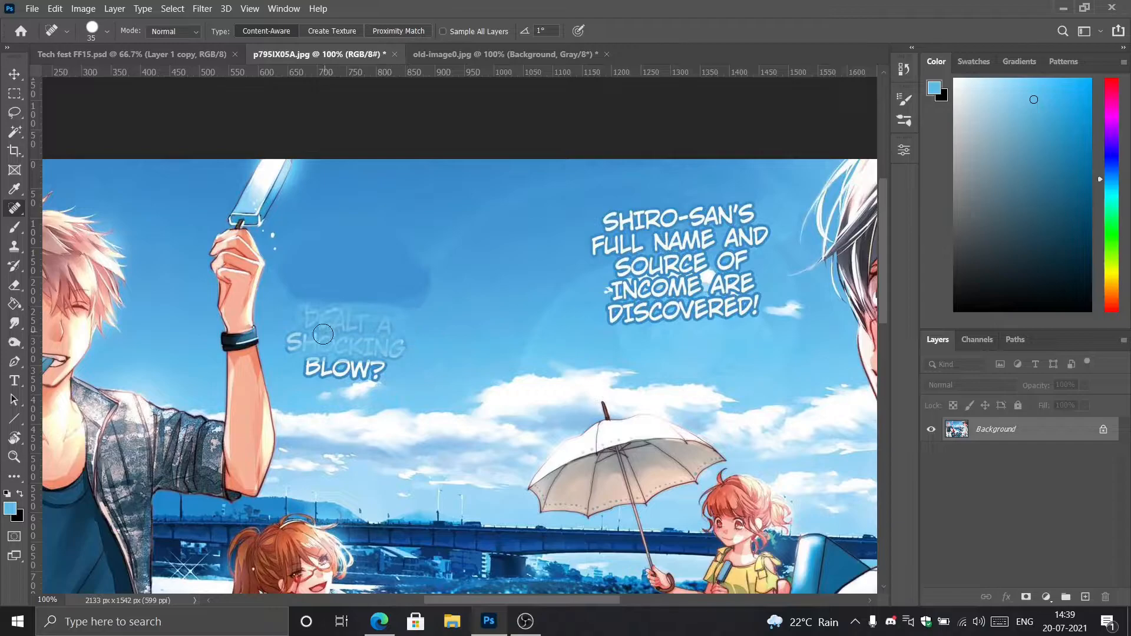
Remove the remaining "DEALT A SHOCKING BLOW?" lettering and heal the sky around it with the Spot Healing Brush.
{"action": "mouse_move", "coordinate": [302, 367]}
{"action": "left_mouse_down"}
{"action": "mouse_move", "coordinate": [393, 365]}
{"action": "mouse_move", "coordinate": [308, 366]}
{"action": "mouse_move", "coordinate": [386, 365]}
{"action": "mouse_move", "coordinate": [293, 339]}
{"action": "mouse_move", "coordinate": [398, 335]}
{"action": "mouse_move", "coordinate": [407, 350]}
{"action": "mouse_move", "coordinate": [302, 358]}
{"action": "mouse_move", "coordinate": [385, 365]}
{"action": "left_mouse_up"}
{"action": "mouse_move", "coordinate": [305, 323]}
{"action": "left_mouse_down"}
{"action": "mouse_move", "coordinate": [374, 324]}
{"action": "mouse_move", "coordinate": [355, 331]}
{"action": "left_mouse_up"}
{"action": "mouse_move", "coordinate": [285, 353]}
{"action": "left_mouse_down"}
{"action": "mouse_move", "coordinate": [361, 340]}
{"action": "mouse_move", "coordinate": [351, 335]}
{"action": "left_mouse_up"}
{"action": "mouse_move", "coordinate": [307, 305]}
{"action": "left_mouse_down"}
{"action": "mouse_move", "coordinate": [398, 302]}
{"action": "mouse_move", "coordinate": [421, 267]}
{"action": "mouse_move", "coordinate": [384, 240]}
{"action": "left_mouse_up"}
{"action": "mouse_move", "coordinate": [284, 272]}
{"action": "left_mouse_down"}
{"action": "mouse_move", "coordinate": [317, 299]}
{"action": "mouse_move", "coordinate": [415, 298]}
{"action": "mouse_move", "coordinate": [333, 321]}
{"action": "left_mouse_up"}
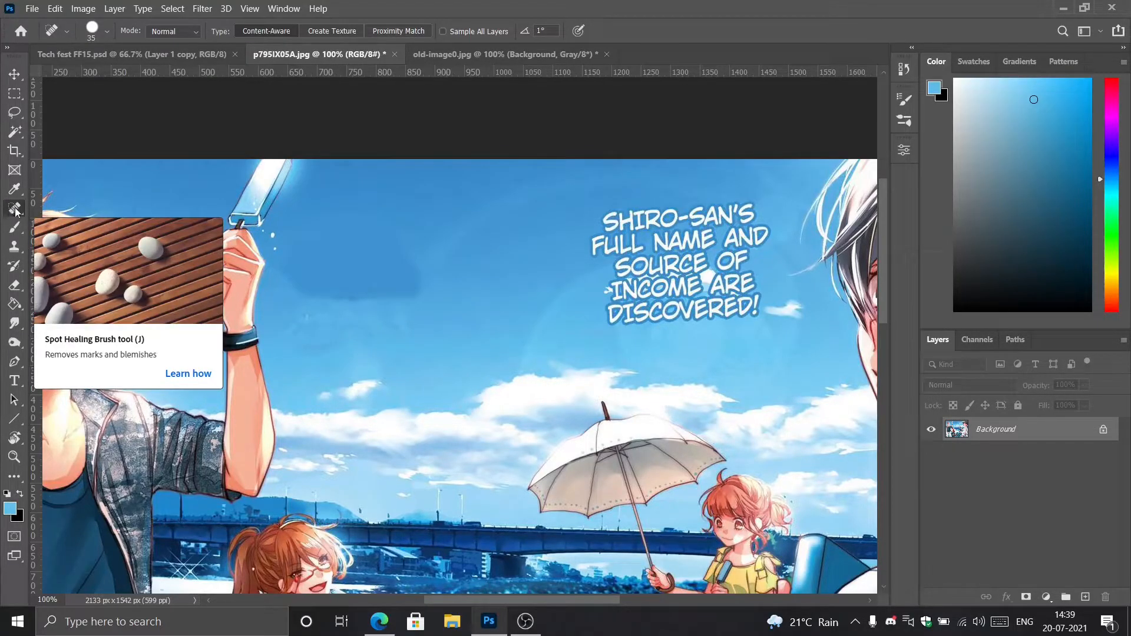
Sample a lighter sky blue and paint it over the dark patch's lower edge at 40% brush opacity.
{"action": "left_click", "coordinate": [15, 229]}
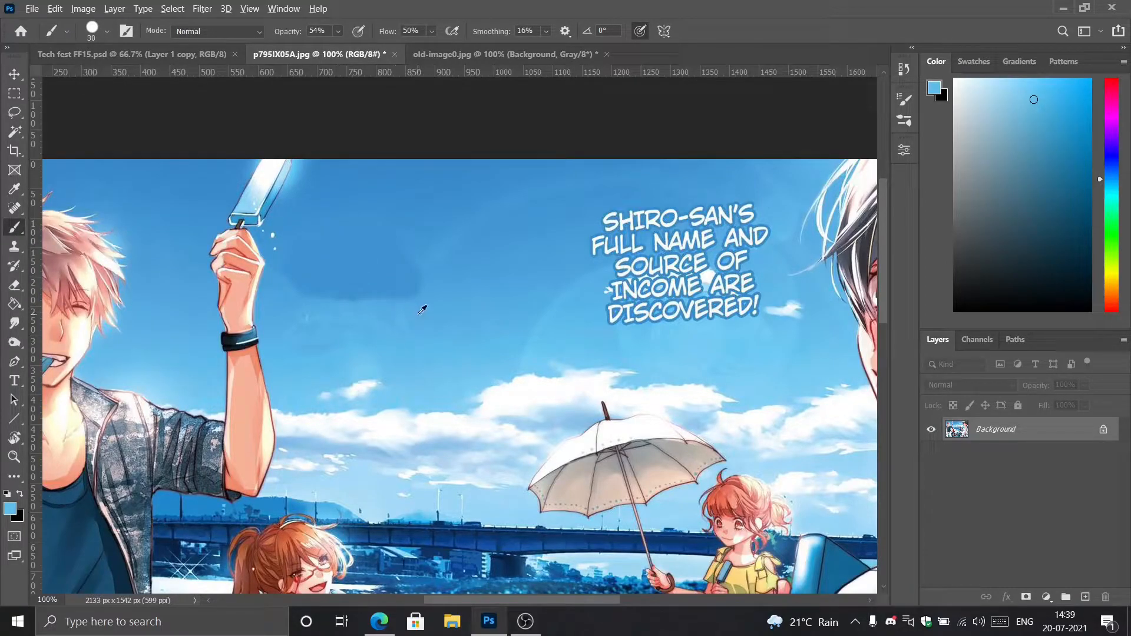
{"action": "left_click", "coordinate": [434, 295], "text": "alt"}
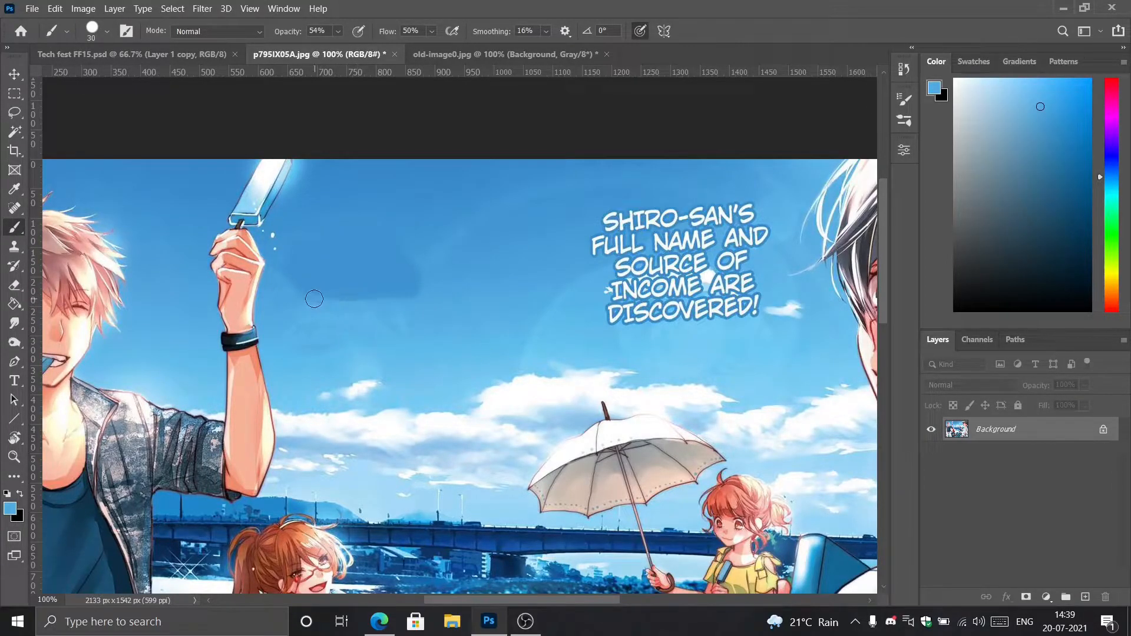
{"action": "left_click_drag", "start_coordinate": [346, 47], "coordinate": [338, 48]}
{"action": "mouse_move", "coordinate": [342, 296]}
{"action": "left_mouse_down"}
{"action": "mouse_move", "coordinate": [407, 298]}
{"action": "mouse_move", "coordinate": [333, 303]}
{"action": "mouse_move", "coordinate": [288, 276]}
{"action": "mouse_move", "coordinate": [301, 289]}
{"action": "mouse_move", "coordinate": [404, 291]}
{"action": "mouse_move", "coordinate": [414, 270]}
{"action": "mouse_move", "coordinate": [390, 231]}
{"action": "mouse_move", "coordinate": [415, 270]}
{"action": "mouse_move", "coordinate": [407, 279]}
{"action": "mouse_move", "coordinate": [310, 283]}
{"action": "mouse_move", "coordinate": [290, 276]}
{"action": "mouse_move", "coordinate": [292, 251]}
{"action": "mouse_move", "coordinate": [390, 230]}
{"action": "mouse_move", "coordinate": [404, 277]}
{"action": "mouse_move", "coordinate": [326, 301]}
{"action": "left_mouse_up"}
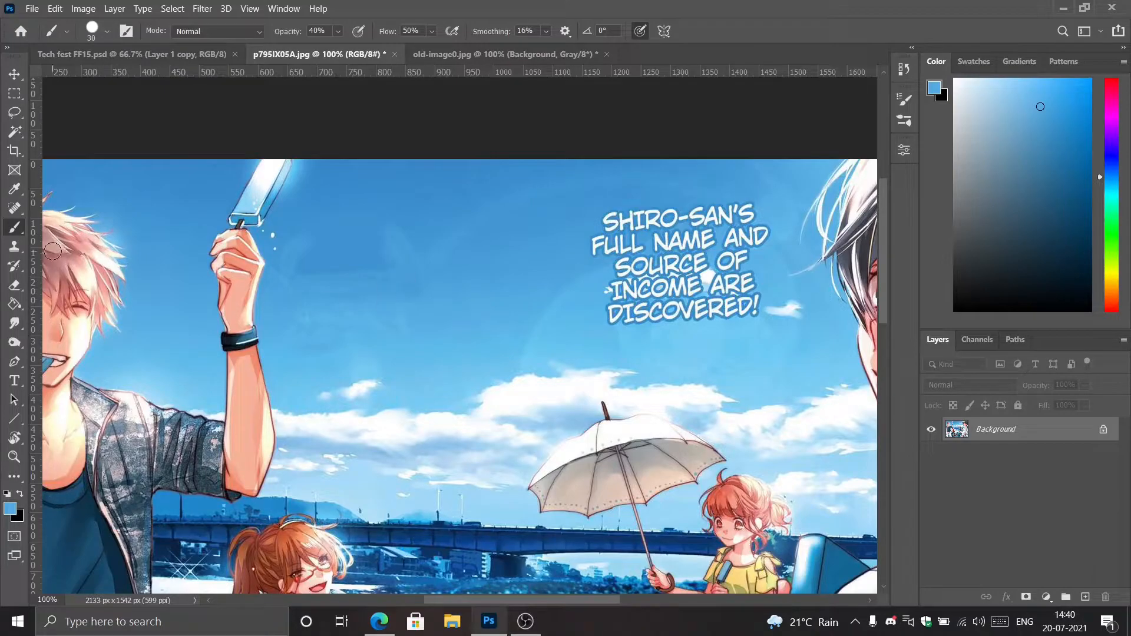
Blend the leftover dark patch and the sky below it into the background with repeated Spot Healing Brush strokes.
{"action": "left_click", "coordinate": [15, 207]}
{"action": "mouse_move", "coordinate": [302, 273]}
{"action": "left_mouse_down"}
{"action": "mouse_move", "coordinate": [384, 272]}
{"action": "mouse_move", "coordinate": [320, 282]}
{"action": "left_mouse_up"}
{"action": "left_click", "coordinate": [305, 236]}
{"action": "mouse_move", "coordinate": [305, 236]}
{"action": "left_mouse_down"}
{"action": "mouse_move", "coordinate": [293, 290]}
{"action": "mouse_move", "coordinate": [381, 297]}
{"action": "left_mouse_up"}
{"action": "left_click_drag", "start_coordinate": [305, 323], "coordinate": [398, 327]}
{"action": "left_click_drag", "start_coordinate": [297, 346], "coordinate": [368, 347]}
{"action": "mouse_move", "coordinate": [391, 234]}
{"action": "left_mouse_down"}
{"action": "mouse_move", "coordinate": [422, 284]}
{"action": "mouse_move", "coordinate": [376, 240]}
{"action": "mouse_move", "coordinate": [389, 292]}
{"action": "mouse_move", "coordinate": [405, 291]}
{"action": "mouse_move", "coordinate": [388, 267]}
{"action": "mouse_move", "coordinate": [385, 291]}
{"action": "left_mouse_up"}
{"action": "left_click_drag", "start_coordinate": [378, 287], "coordinate": [314, 285]}
{"action": "left_click_drag", "start_coordinate": [379, 277], "coordinate": [307, 271]}
{"action": "left_click_drag", "start_coordinate": [381, 247], "coordinate": [370, 288]}
{"action": "left_click_drag", "start_coordinate": [398, 239], "coordinate": [407, 267]}
{"action": "mouse_move", "coordinate": [377, 263]}
{"action": "left_mouse_down"}
{"action": "mouse_move", "coordinate": [339, 280]}
{"action": "mouse_move", "coordinate": [387, 250]}
{"action": "mouse_move", "coordinate": [355, 280]}
{"action": "left_mouse_up"}
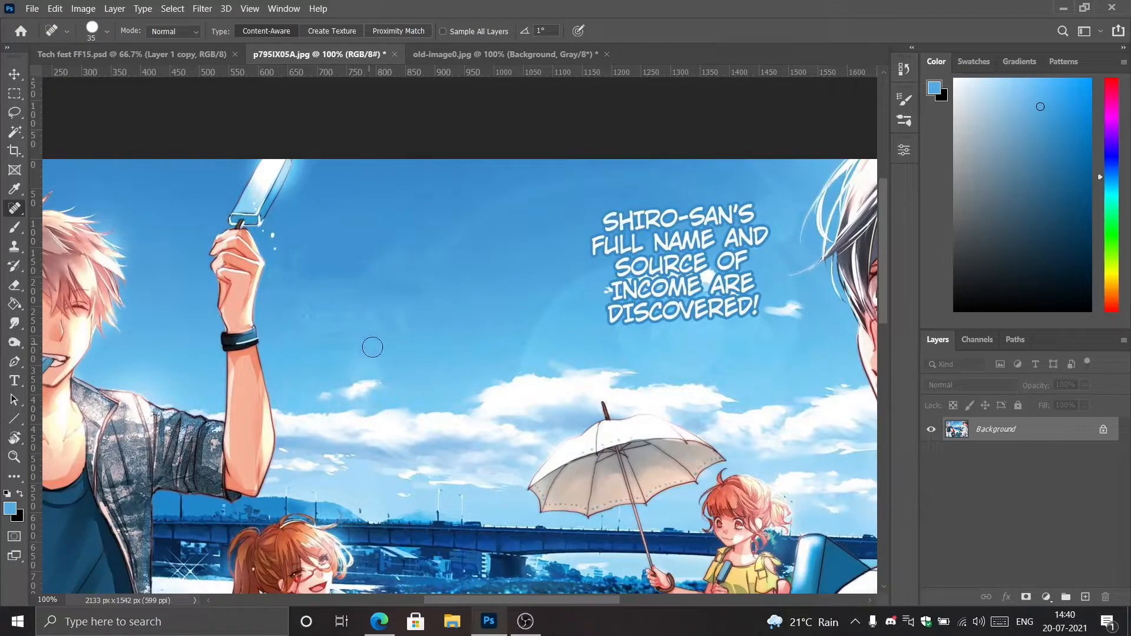
Set the brush opacity to 19% and tone the healed area with a sampled darker sky blue.
{"action": "left_click", "coordinate": [15, 230]}
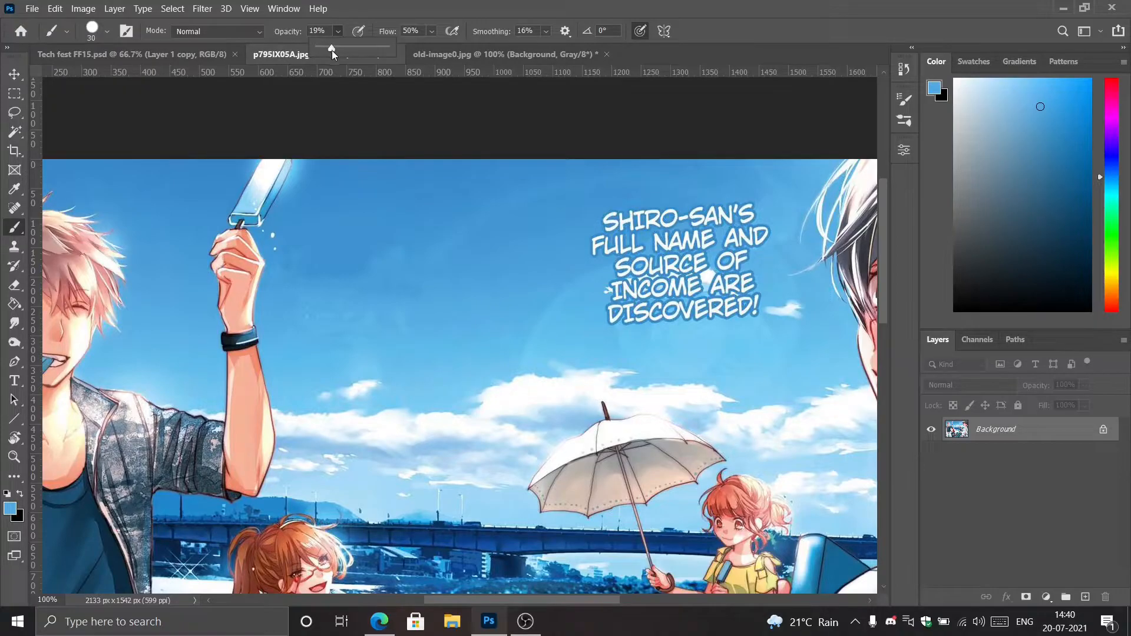
{"action": "left_click", "coordinate": [316, 284]}
{"action": "left_click", "coordinate": [346, 253], "text": "alt"}
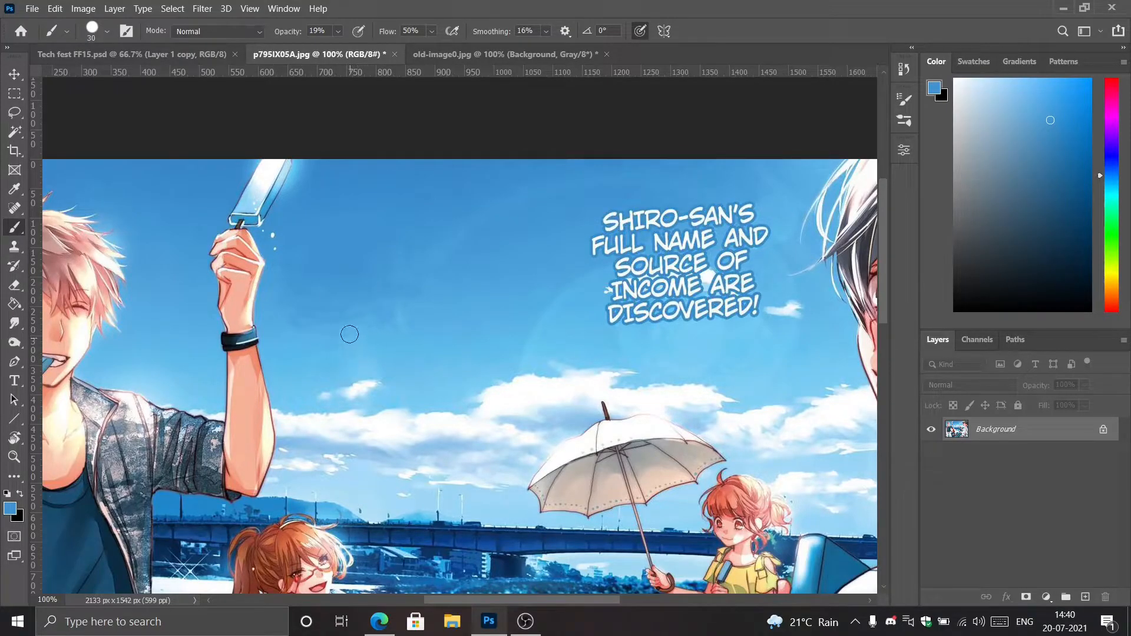
Smooth the streaks along the lower part of the retouched sky with the Spot Healing Brush.
{"action": "left_click", "coordinate": [17, 209]}
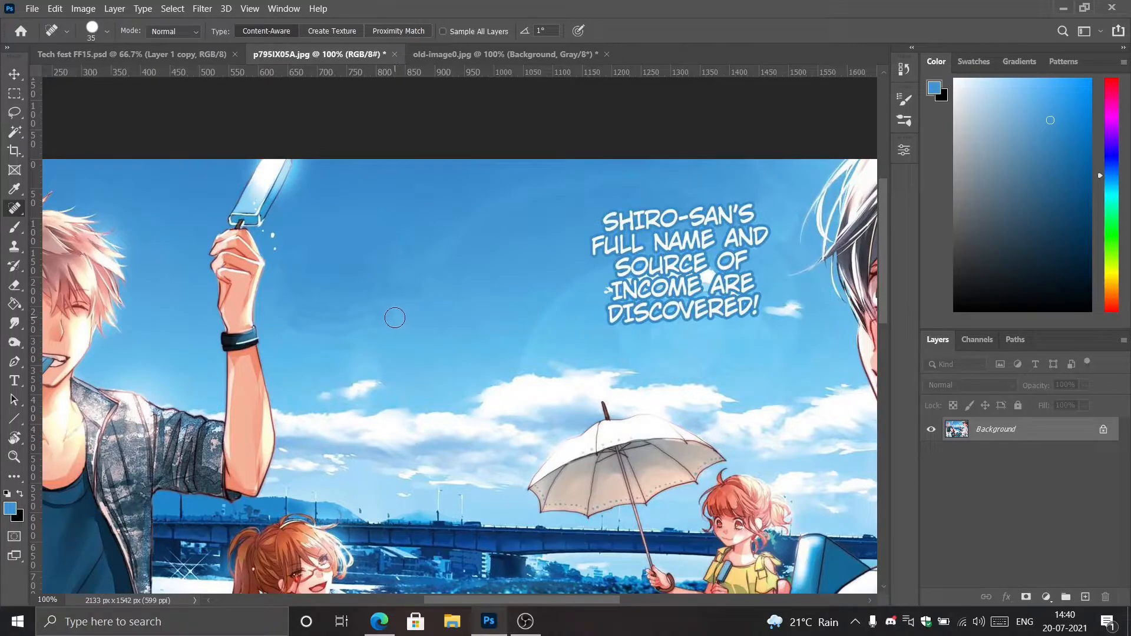
{"action": "mouse_move", "coordinate": [394, 309]}
{"action": "left_mouse_down"}
{"action": "mouse_move", "coordinate": [307, 331]}
{"action": "mouse_move", "coordinate": [416, 321]}
{"action": "left_mouse_up"}
{"action": "left_click_drag", "start_coordinate": [394, 330], "coordinate": [394, 329]}
{"action": "left_click_drag", "start_coordinate": [295, 321], "coordinate": [384, 313]}
{"action": "left_click_drag", "start_coordinate": [383, 315], "coordinate": [329, 321]}
Sample the lighter blue below the retouched sky for the Brush, and spot-heal the remaining mark near the raised arm.
{"action": "left_click", "coordinate": [15, 226]}
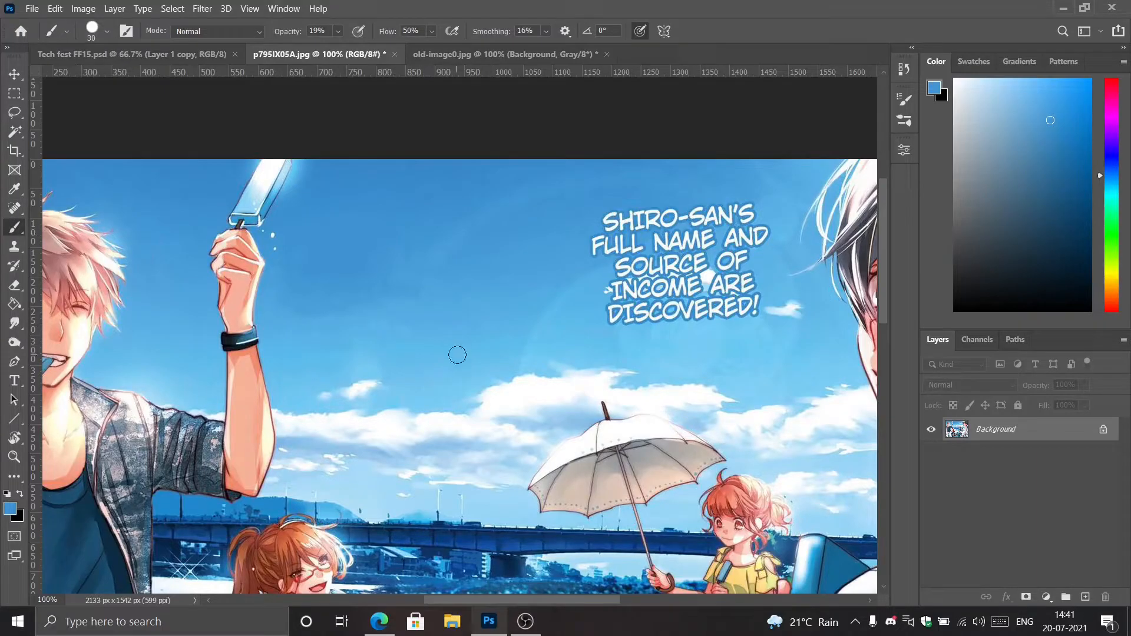
{"action": "left_click", "coordinate": [415, 335], "text": "alt"}
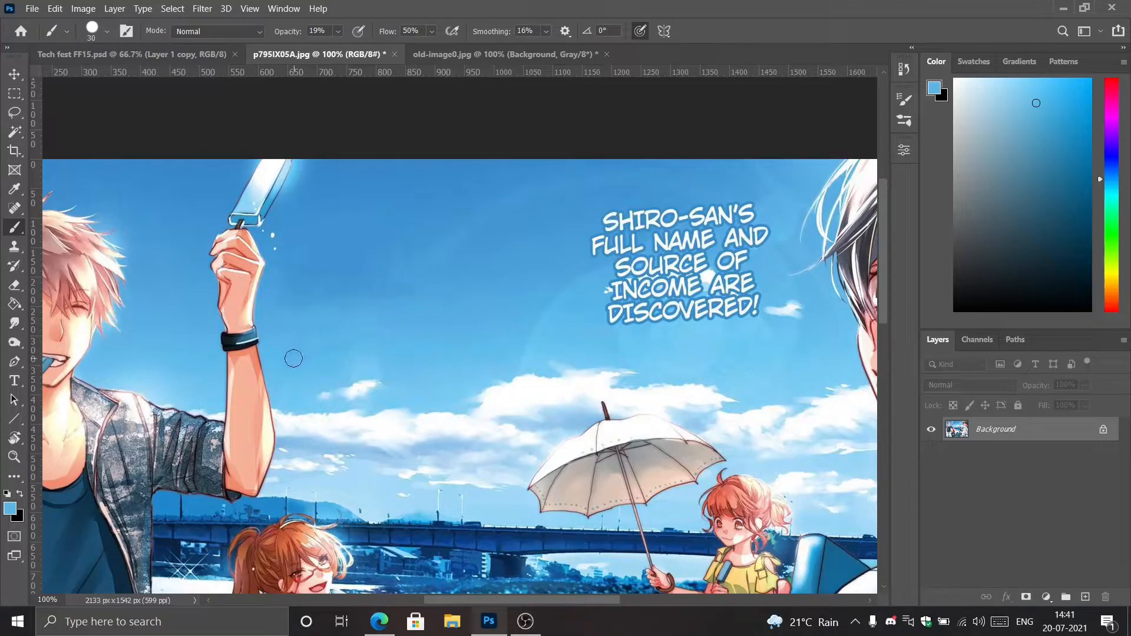
{"action": "left_click", "coordinate": [14, 206]}
{"action": "mouse_move", "coordinate": [304, 301]}
{"action": "left_mouse_down"}
{"action": "mouse_move", "coordinate": [405, 292]}
{"action": "mouse_move", "coordinate": [312, 306]}
{"action": "mouse_move", "coordinate": [391, 295]}
{"action": "mouse_move", "coordinate": [297, 323]}
{"action": "left_mouse_up"}
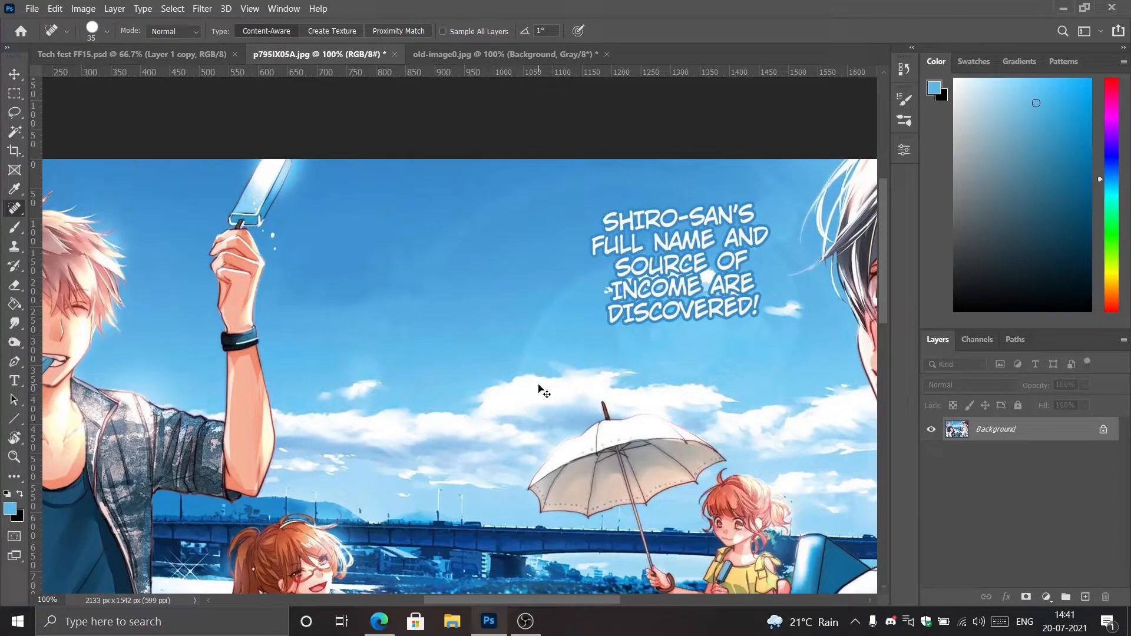
{"action": "key", "text": "ctrl+minus"}
{"action": "key", "text": "ctrl+minus"}
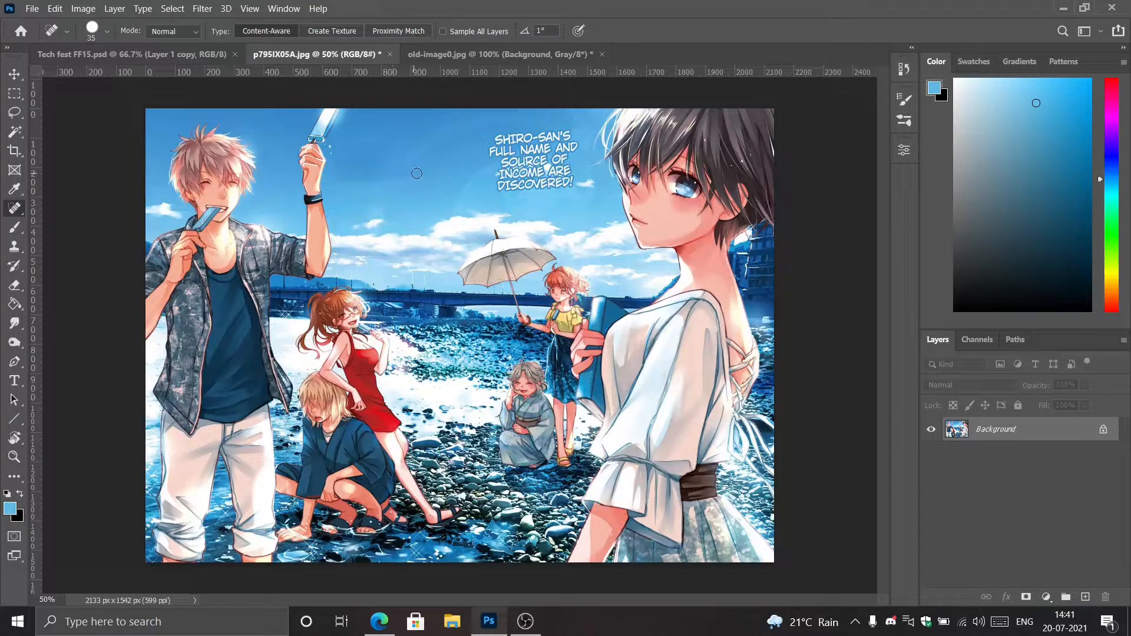
Switch to the old-image0.jpg portrait and set up the Spot Healing Brush with a 20 px tip.
{"action": "left_click", "coordinate": [480, 55]}
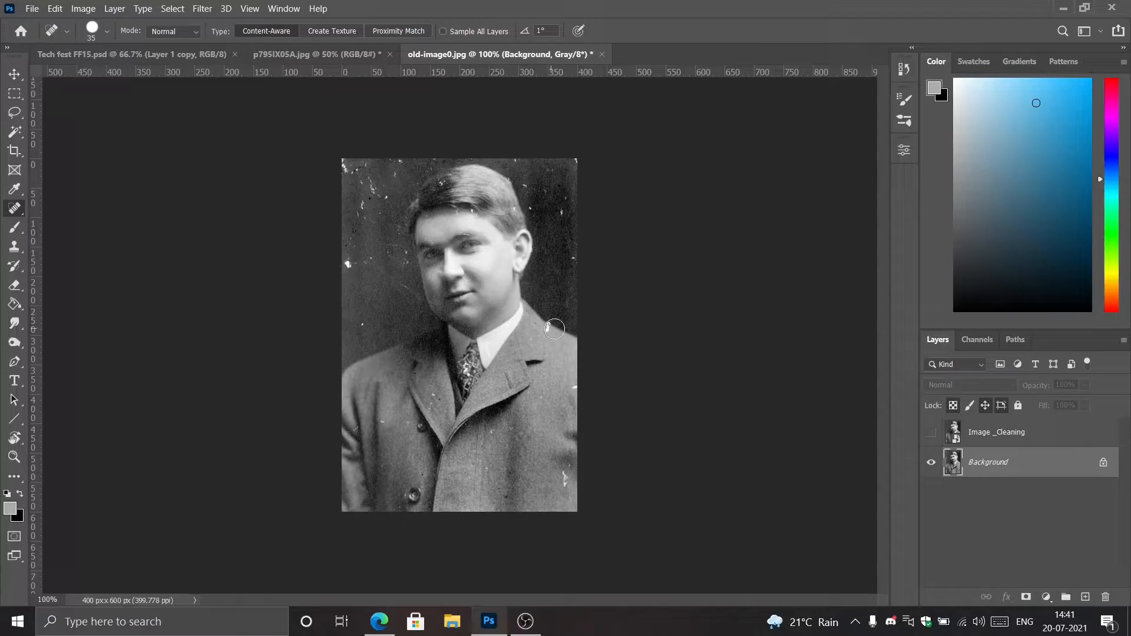
{"action": "key", "text": "ctrl+plus"}
{"action": "key", "text": "ctrl+plus"}
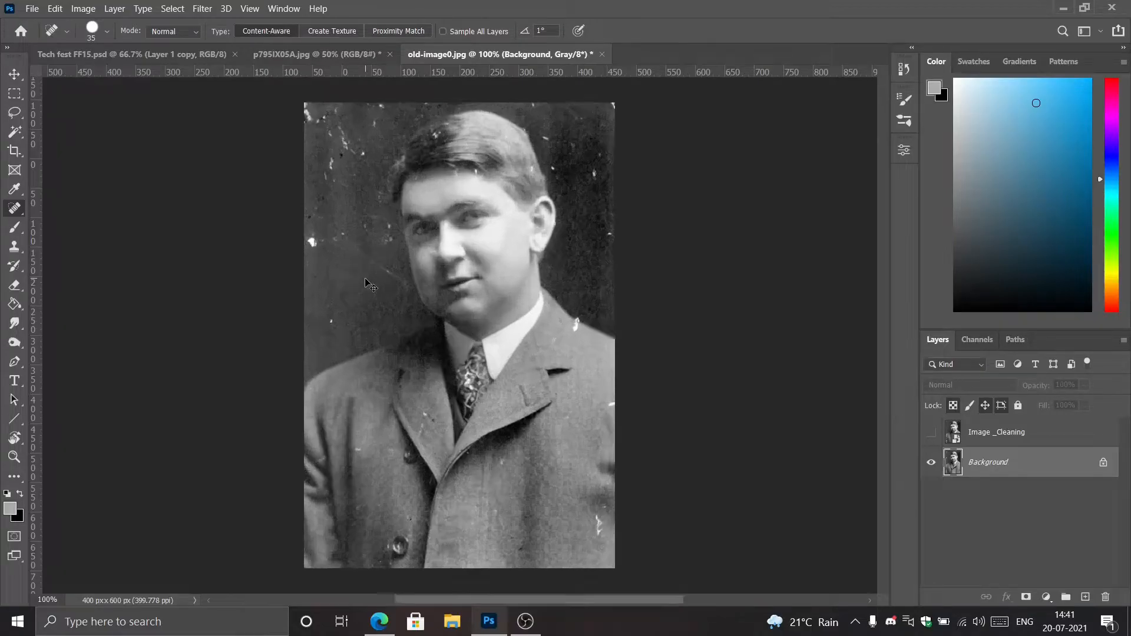
{"action": "left_click_drag", "start_coordinate": [251, 234], "coordinate": [411, 557]}
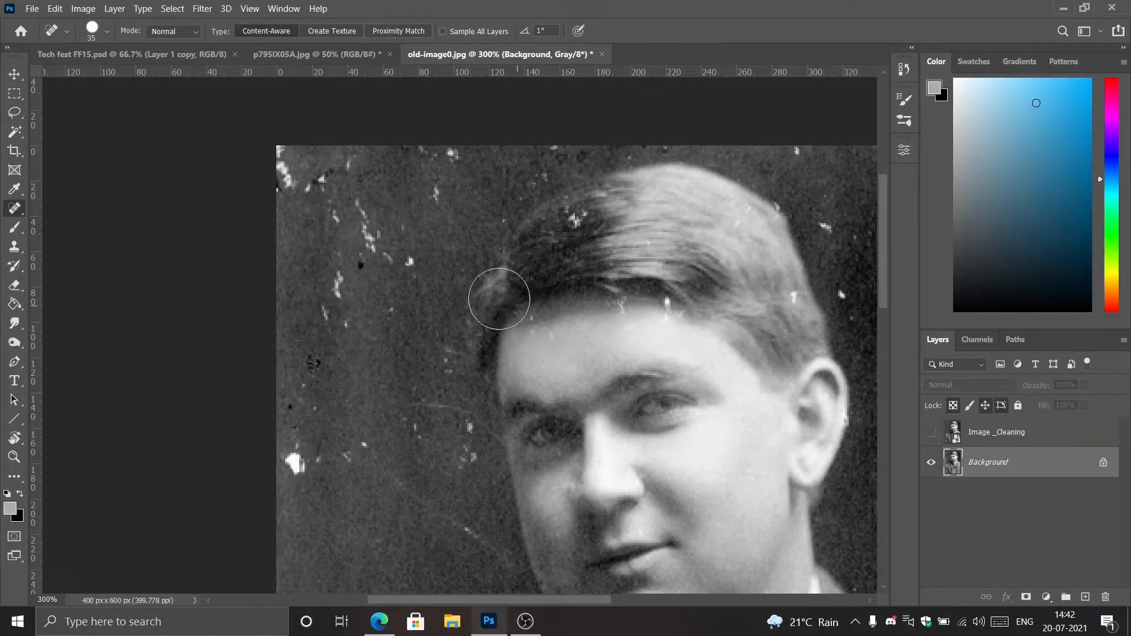
{"action": "right_click", "coordinate": [18, 206]}
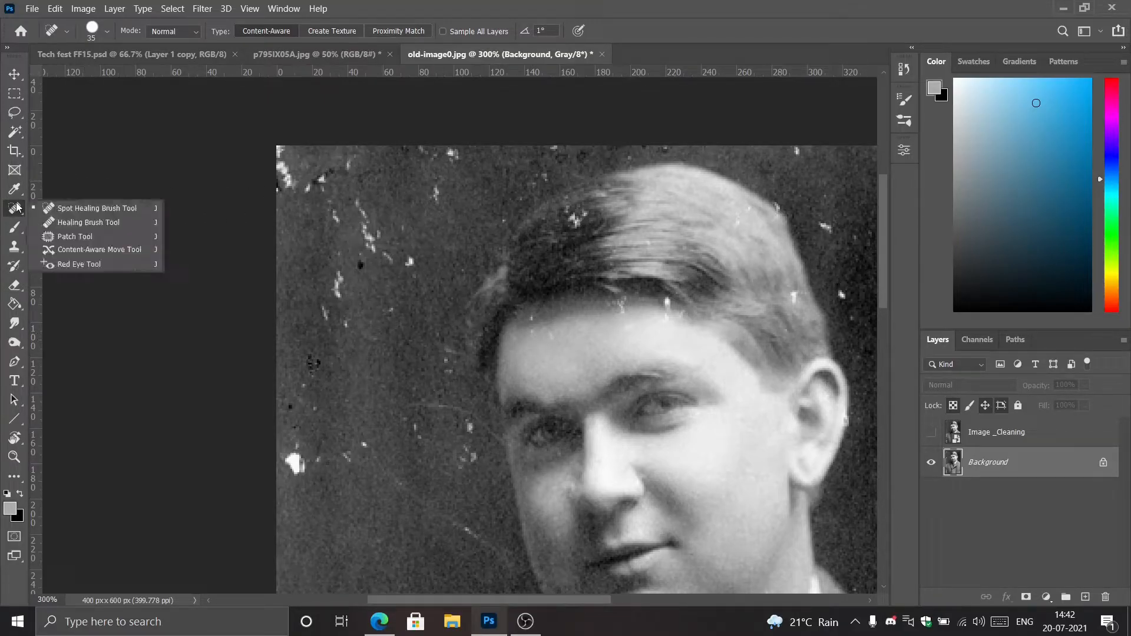
{"action": "left_click", "coordinate": [72, 209]}
{"action": "key", "text": "bracketleft"}
{"action": "key", "text": "bracketleft"}
{"action": "key", "text": "bracketleft"}
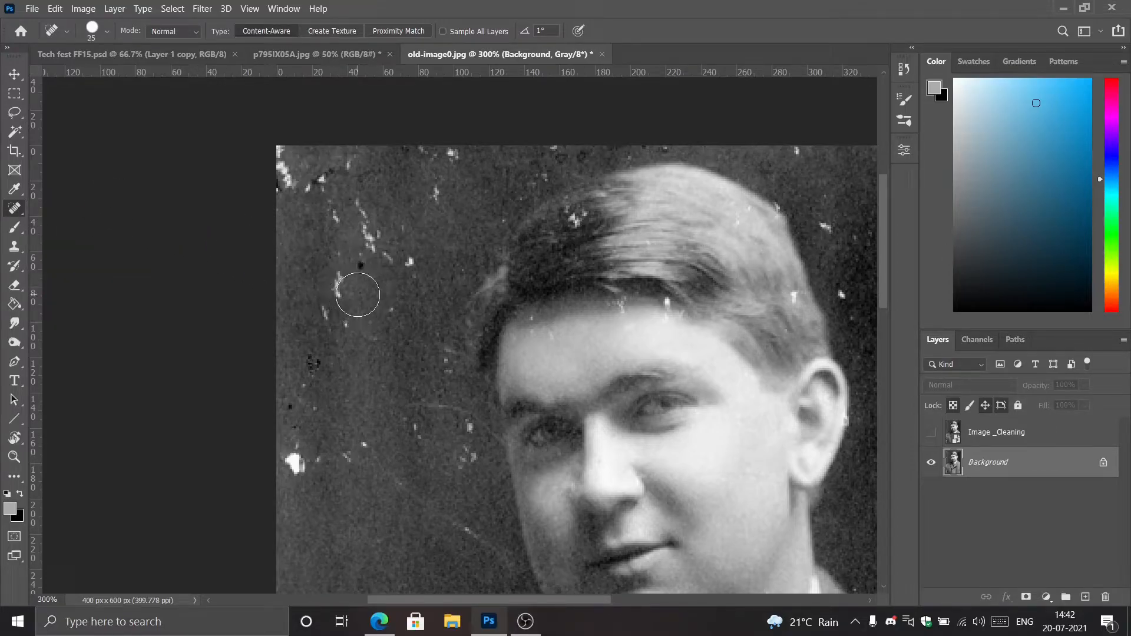
Spot-heal the large white blotch near the portrait's left edge and the specks between it and the man's face.
{"action": "left_click", "coordinate": [292, 459]}
{"action": "left_click", "coordinate": [298, 464]}
{"action": "key", "text": "bracketright"}
{"action": "left_click", "coordinate": [297, 448]}
{"action": "left_click", "coordinate": [313, 460]}
{"action": "left_click", "coordinate": [357, 444]}
{"action": "left_click", "coordinate": [357, 460]}
{"action": "left_click_drag", "start_coordinate": [470, 424], "coordinate": [472, 457]}
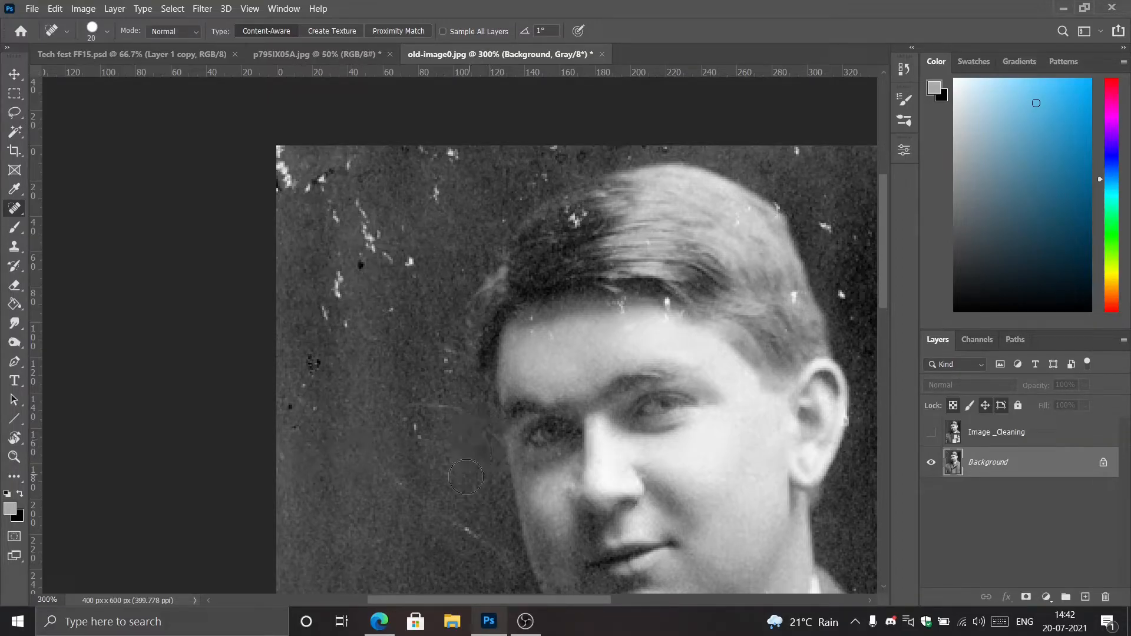
Heal the scratch beside the jaw and the white specks and streak in the background left of the hair.
{"action": "left_click", "coordinate": [470, 541]}
{"action": "left_click", "coordinate": [409, 263]}
{"action": "left_click_drag", "start_coordinate": [360, 216], "coordinate": [394, 258]}
{"action": "left_click", "coordinate": [397, 234]}
{"action": "left_click", "coordinate": [443, 190]}
{"action": "left_click", "coordinate": [453, 158]}
{"action": "left_click", "coordinate": [425, 156]}
Clean the damaged upper-left corner, the marks down the left background and the faint scratches beside the face.
{"action": "left_click_drag", "start_coordinate": [280, 153], "coordinate": [310, 208]}
{"action": "left_click_drag", "start_coordinate": [344, 175], "coordinate": [325, 173]}
{"action": "left_click_drag", "start_coordinate": [322, 213], "coordinate": [337, 309]}
{"action": "left_click_drag", "start_coordinate": [318, 353], "coordinate": [311, 383]}
{"action": "left_click", "coordinate": [438, 355]}
{"action": "left_click", "coordinate": [440, 406]}
{"action": "left_click", "coordinate": [419, 434]}
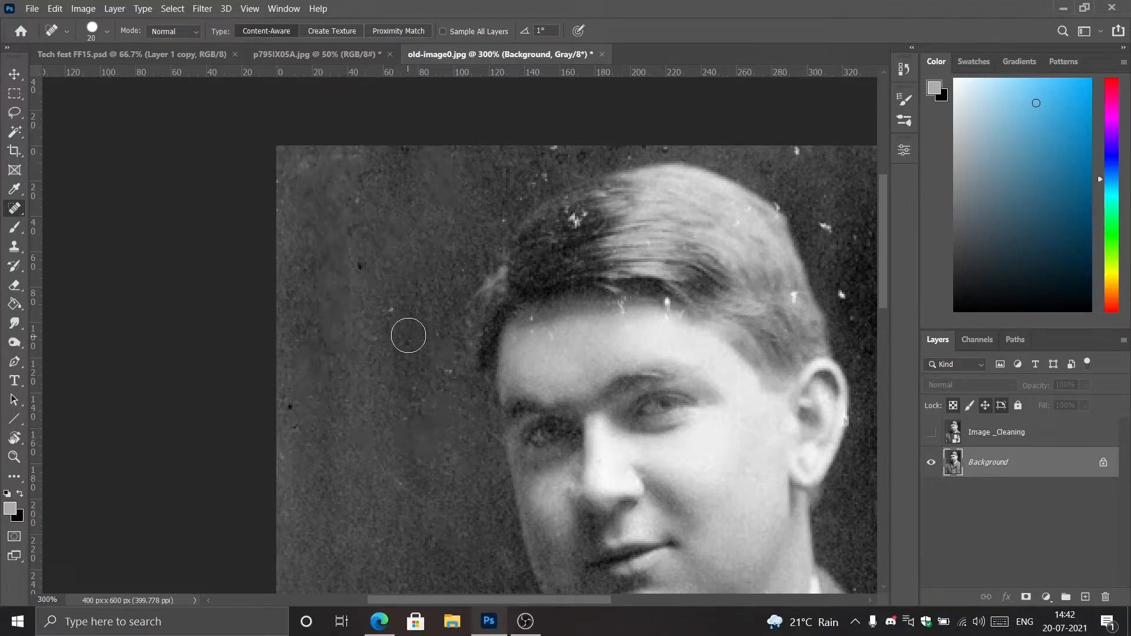
Try to heal the white spot at the forehead's hairline with the 20 px brush, and undo the stroke.
{"action": "left_click_drag", "start_coordinate": [405, 304], "coordinate": [268, 392]}
{"action": "left_click_drag", "start_coordinate": [349, 332], "coordinate": [259, 305]}
{"action": "left_click", "coordinate": [439, 366]}
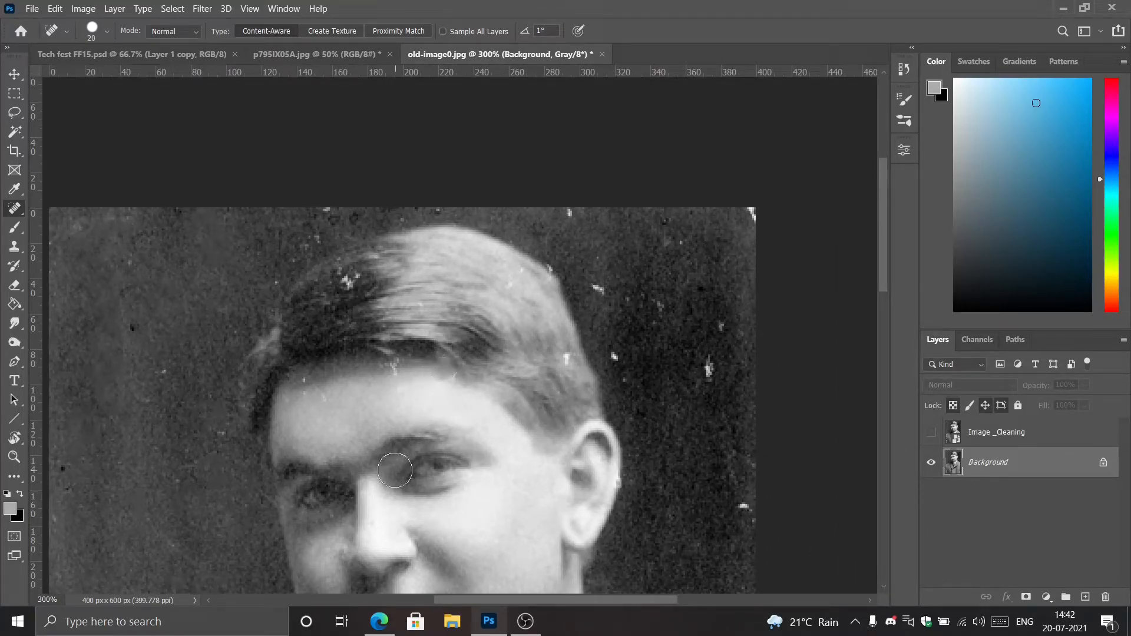
{"action": "key", "text": "ctrl+z"}
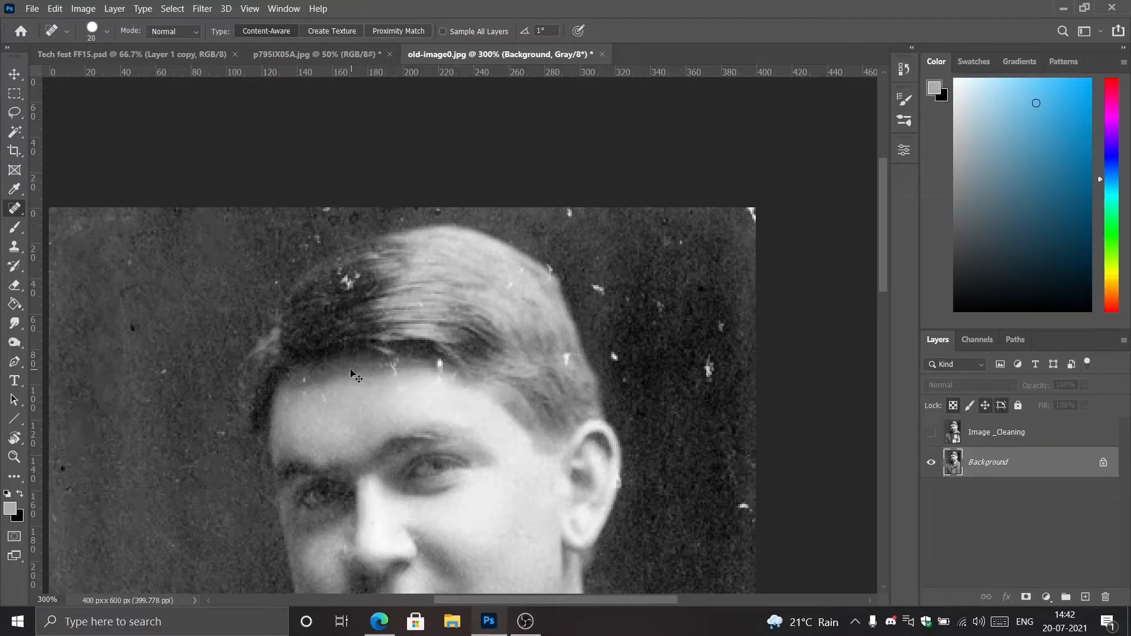
Reduce the Spot Healing Brush size and heal the lower part of the white streak on the forehead.
{"action": "scroll", "coordinate": [351, 370], "scroll_direction": "up", "scroll_amount": 5}
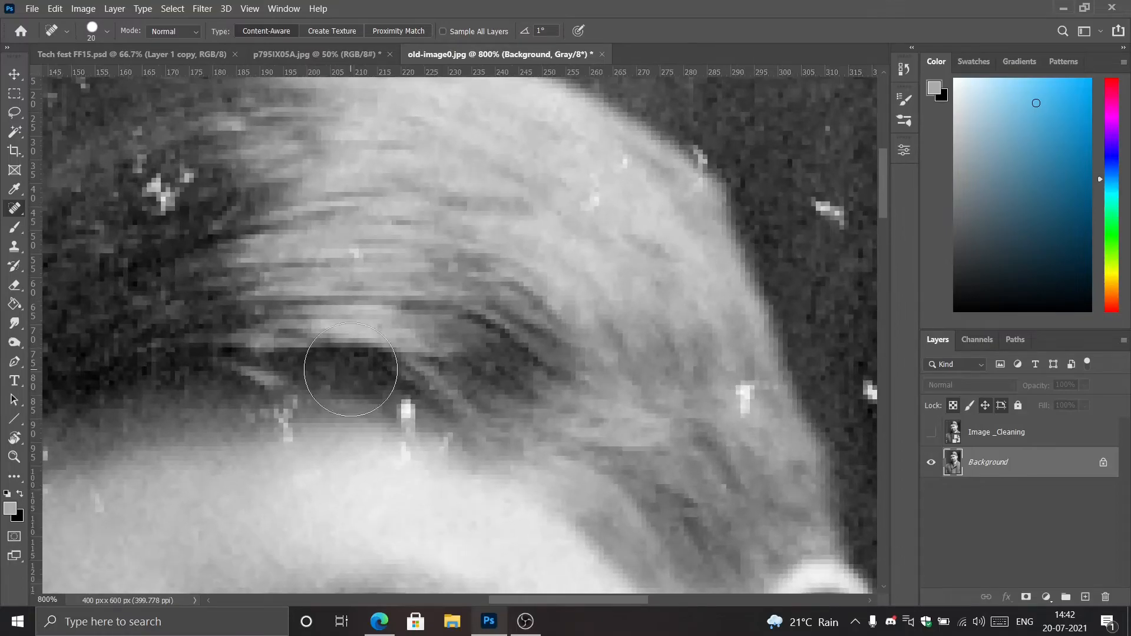
{"action": "left_click_drag", "start_coordinate": [350, 367], "coordinate": [329, 249]}
{"action": "left_click", "coordinate": [106, 31]}
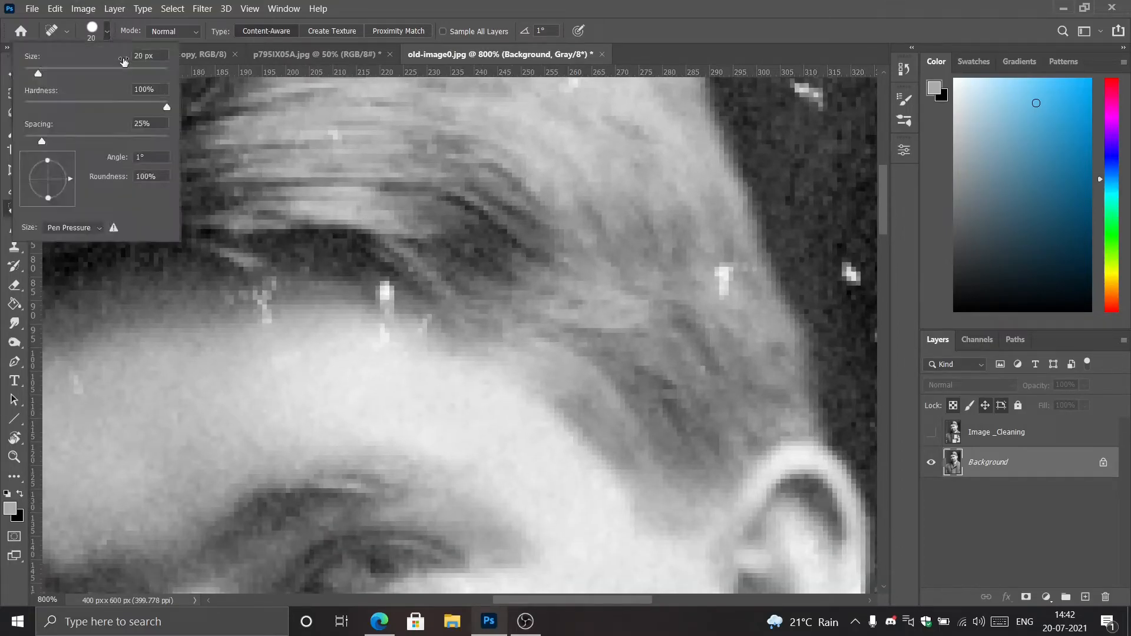
{"action": "left_click_drag", "start_coordinate": [38, 75], "coordinate": [33, 75]}
{"action": "left_click", "coordinate": [374, 336]}
{"action": "left_click_drag", "start_coordinate": [376, 335], "coordinate": [386, 371]}
Shrink the healing brush to 3 px and remove the bright white spot at the hairline above the forehead.
{"action": "key", "text": "bracketleft"}
{"action": "key", "text": "bracketleft"}
{"action": "key", "text": "bracketleft"}
{"action": "key", "text": "bracketleft"}
{"action": "key", "text": "bracketleft"}
{"action": "left_click", "coordinate": [377, 288]}
{"action": "left_click_drag", "start_coordinate": [385, 290], "coordinate": [432, 325]}
{"action": "left_click", "coordinate": [390, 303]}
{"action": "left_click", "coordinate": [385, 285]}
{"action": "left_click", "coordinate": [391, 301]}
{"action": "left_click_drag", "start_coordinate": [380, 288], "coordinate": [399, 310]}
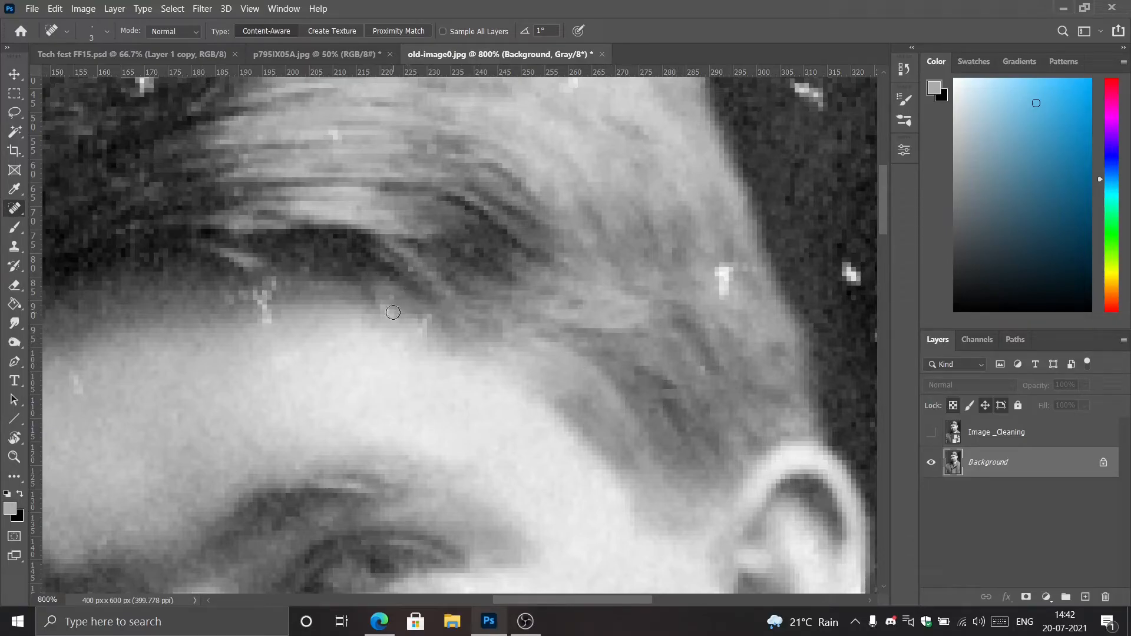
Spot-heal the small neighbouring specks and the white mark farther left along the hairline.
{"action": "left_click", "coordinate": [421, 320]}
{"action": "left_click", "coordinate": [425, 326]}
{"action": "left_click", "coordinate": [264, 286]}
{"action": "left_click", "coordinate": [262, 305]}
{"action": "key", "text": "b"}
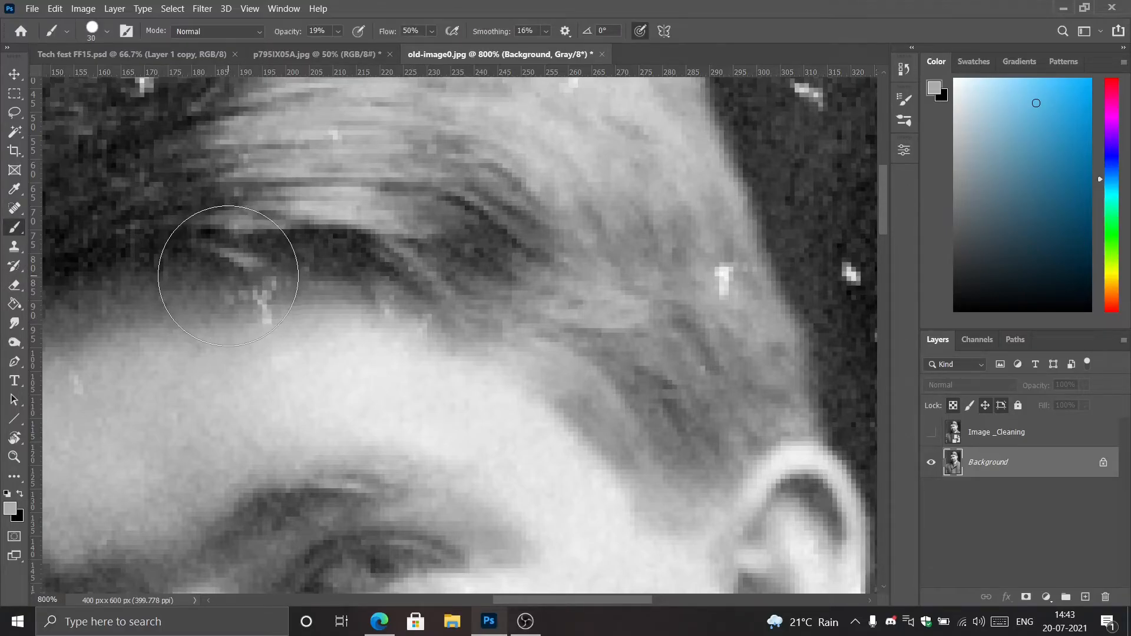
{"action": "mouse_move", "coordinate": [232, 257]}
{"action": "left_mouse_down"}
{"action": "mouse_move", "coordinate": [536, 516]}
{"action": "mouse_move", "coordinate": [518, 505]}
{"action": "left_mouse_up"}
{"action": "key", "text": "bracketleft"}
{"action": "key", "text": "bracketleft"}
{"action": "key", "text": "bracketleft"}
{"action": "key", "text": "bracketleft"}
{"action": "key", "text": "bracketleft"}
{"action": "key", "text": "bracketleft"}
Remove the cluster of white scratches in the dark part of the hair with the Spot Healing Brush.
{"action": "left_click", "coordinate": [19, 207]}
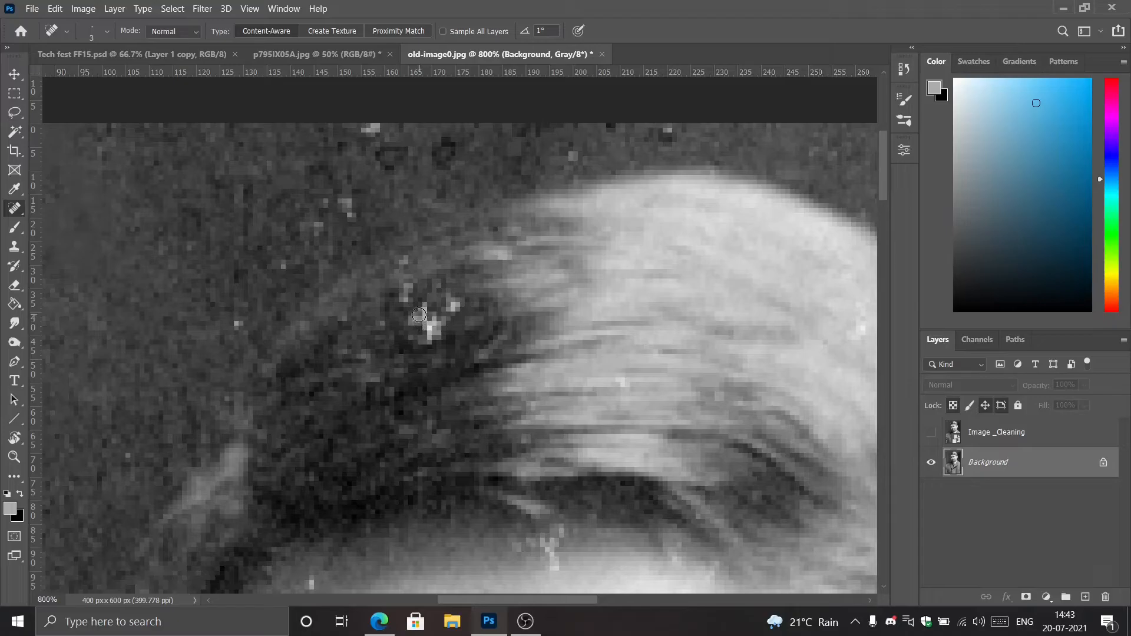
{"action": "left_click", "coordinate": [433, 328]}
{"action": "left_click", "coordinate": [455, 307]}
{"action": "left_click", "coordinate": [407, 291]}
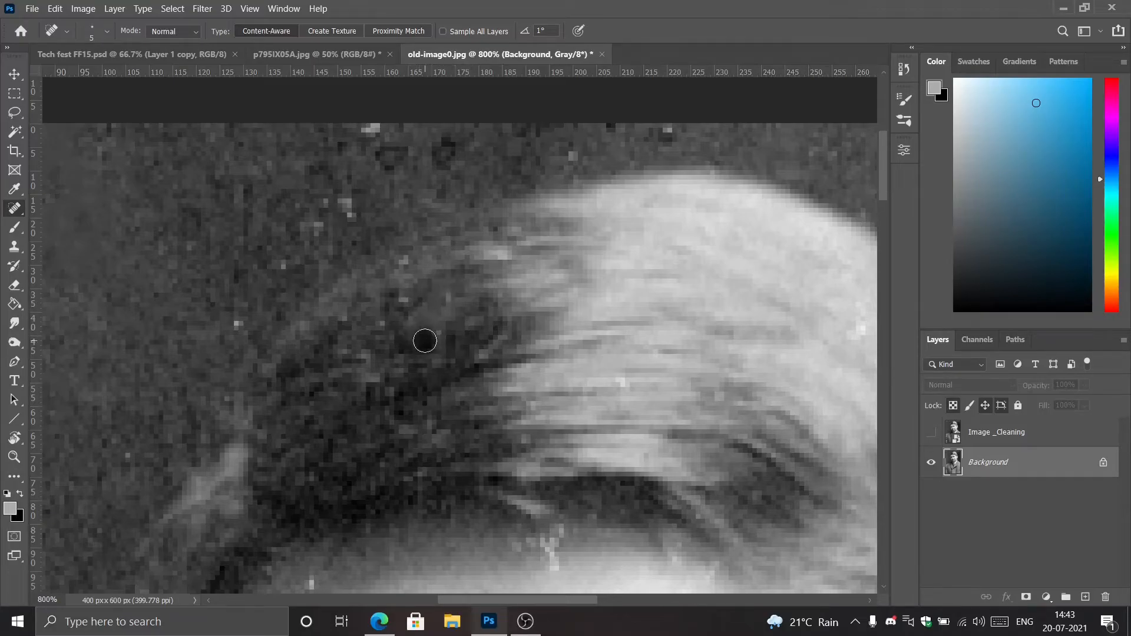
{"action": "left_click", "coordinate": [416, 312]}
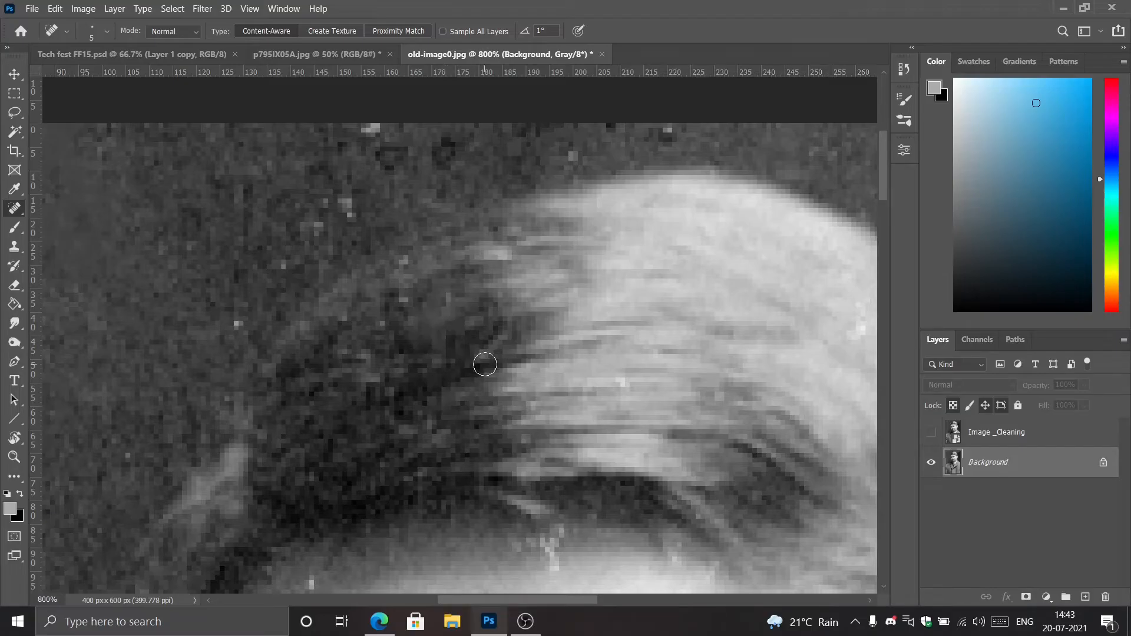
Heal the remaining vertical white mark where the dark hair meets the forehead, using a 5 px tip.
{"action": "mouse_move", "coordinate": [442, 396]}
{"action": "left_mouse_down"}
{"action": "mouse_move", "coordinate": [409, 295]}
{"action": "mouse_move", "coordinate": [391, 290]}
{"action": "left_mouse_up"}
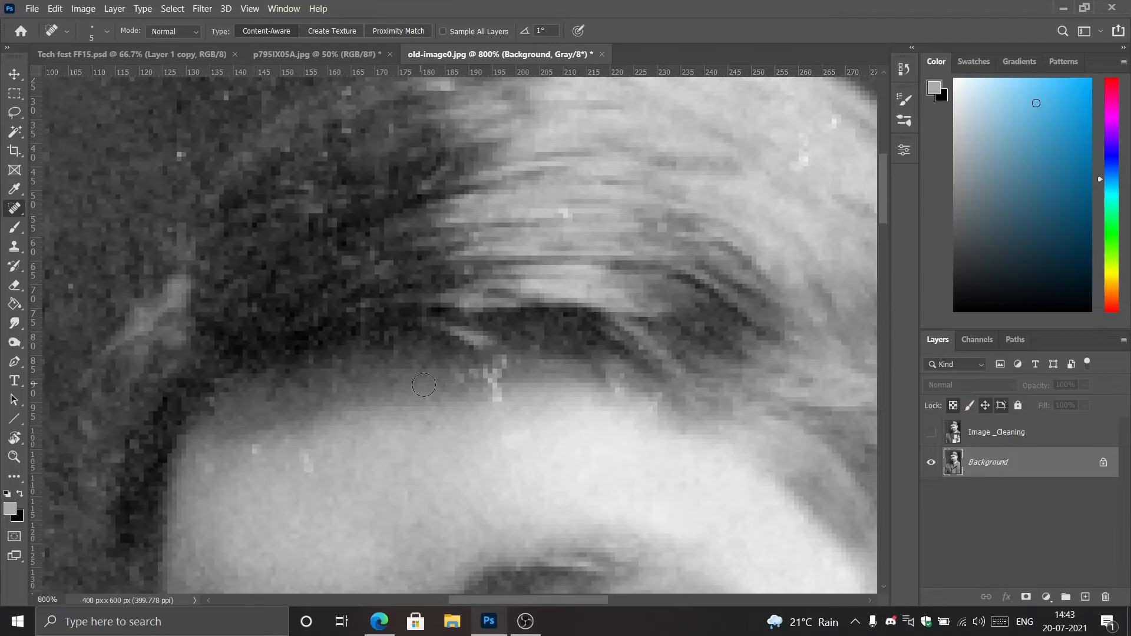
{"action": "left_click", "coordinate": [495, 372]}
{"action": "left_click", "coordinate": [496, 395]}
{"action": "left_click_drag", "start_coordinate": [423, 381], "coordinate": [475, 306]}
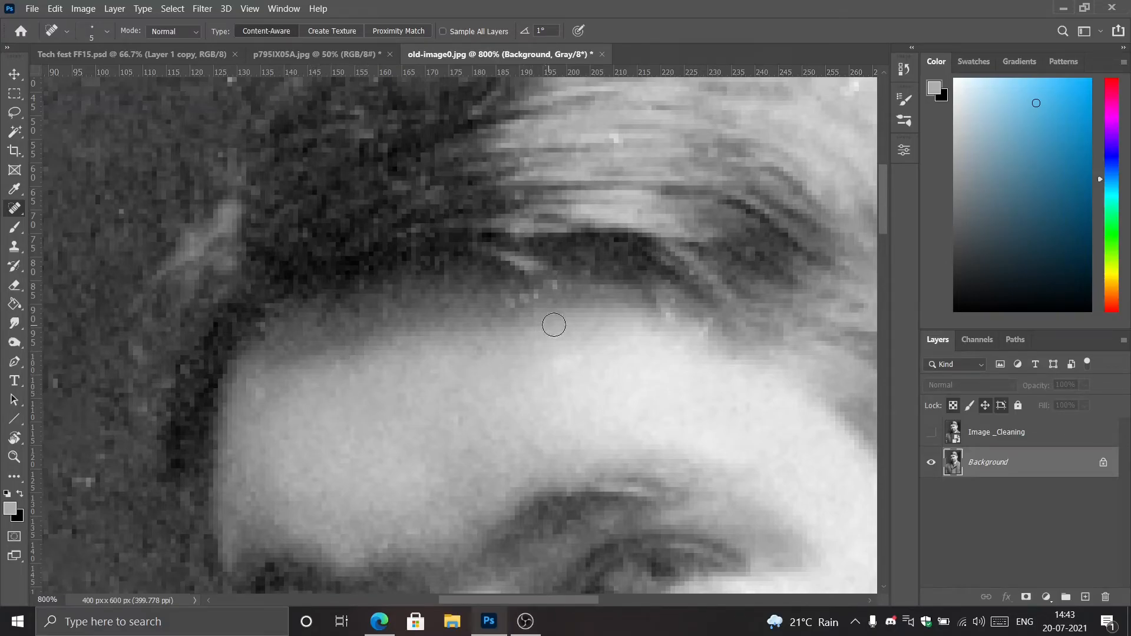
Inspect the retouched forehead and hair up close, and review the whole portrait at 100%.
{"action": "left_click_drag", "start_coordinate": [619, 369], "coordinate": [457, 290]}
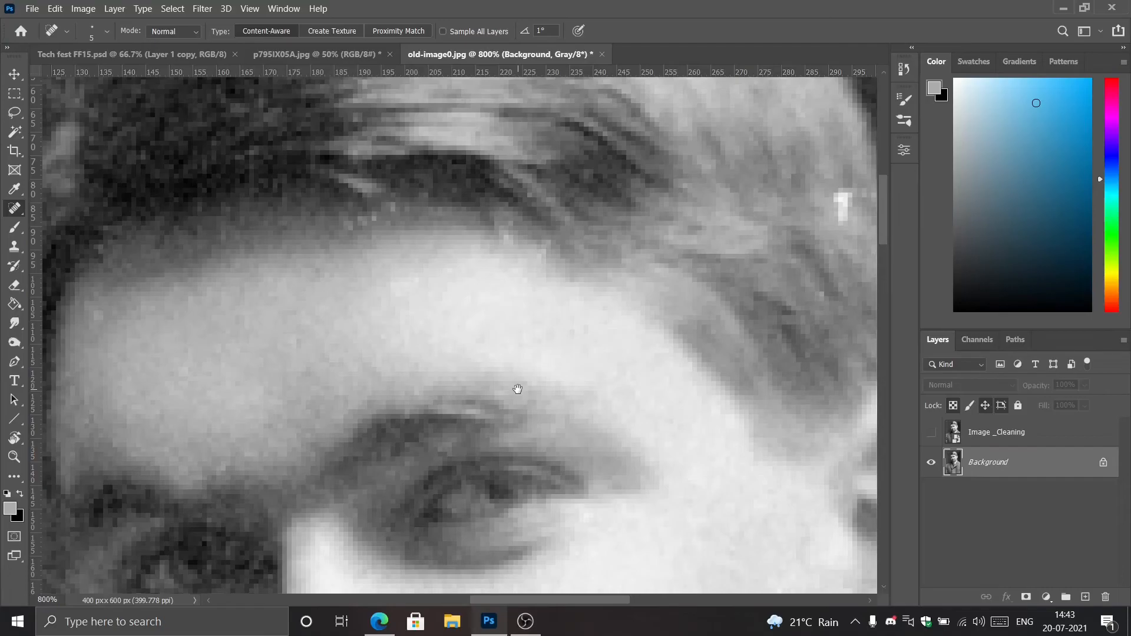
{"action": "left_click_drag", "start_coordinate": [609, 306], "coordinate": [424, 369]}
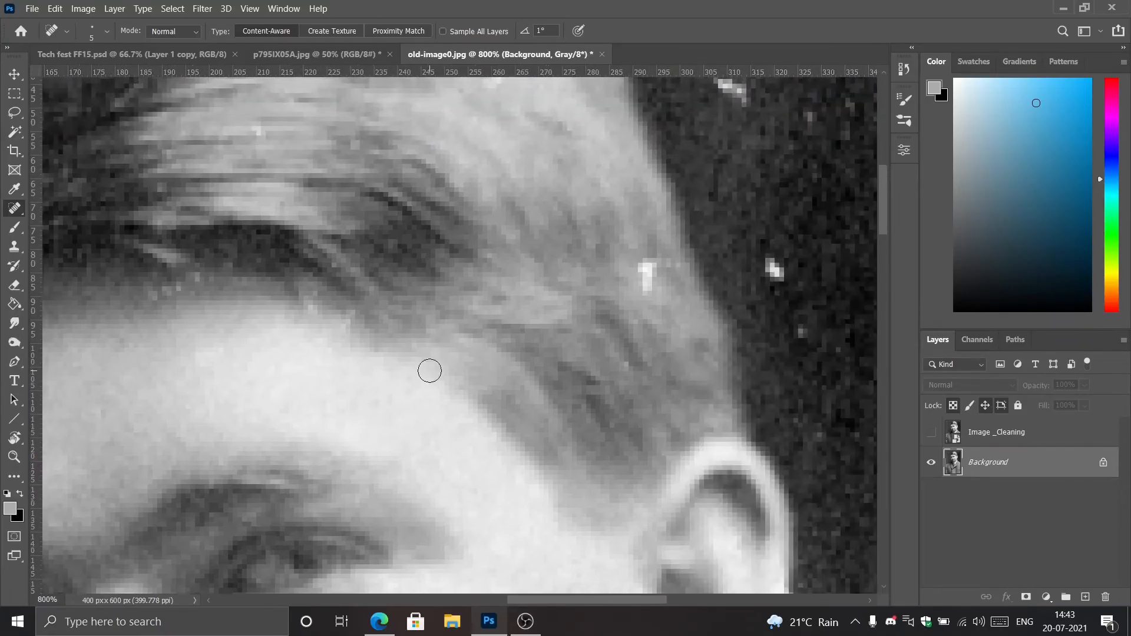
{"action": "key", "text": "ctrl+minus"}
{"action": "key", "text": "ctrl+minus"}
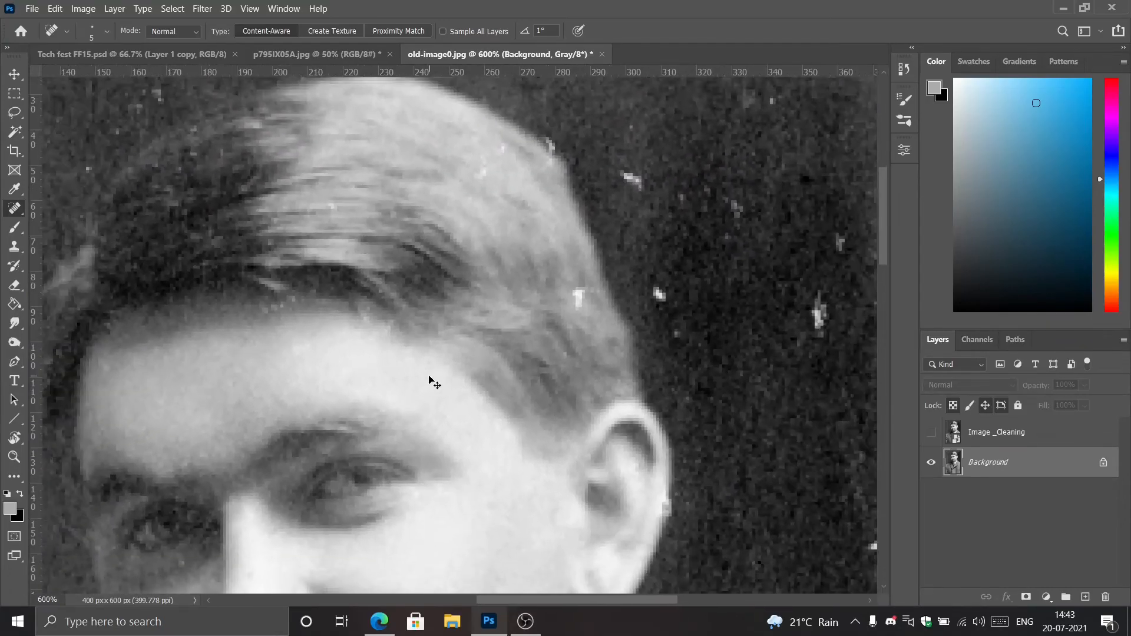
{"action": "key", "text": "ctrl+minus"}
{"action": "key", "text": "ctrl+minus"}
{"action": "key", "text": "ctrl+minus"}
{"action": "key", "text": "ctrl+minus"}
{"action": "key", "text": "ctrl+minus"}
{"action": "key", "text": "ctrl+minus"}
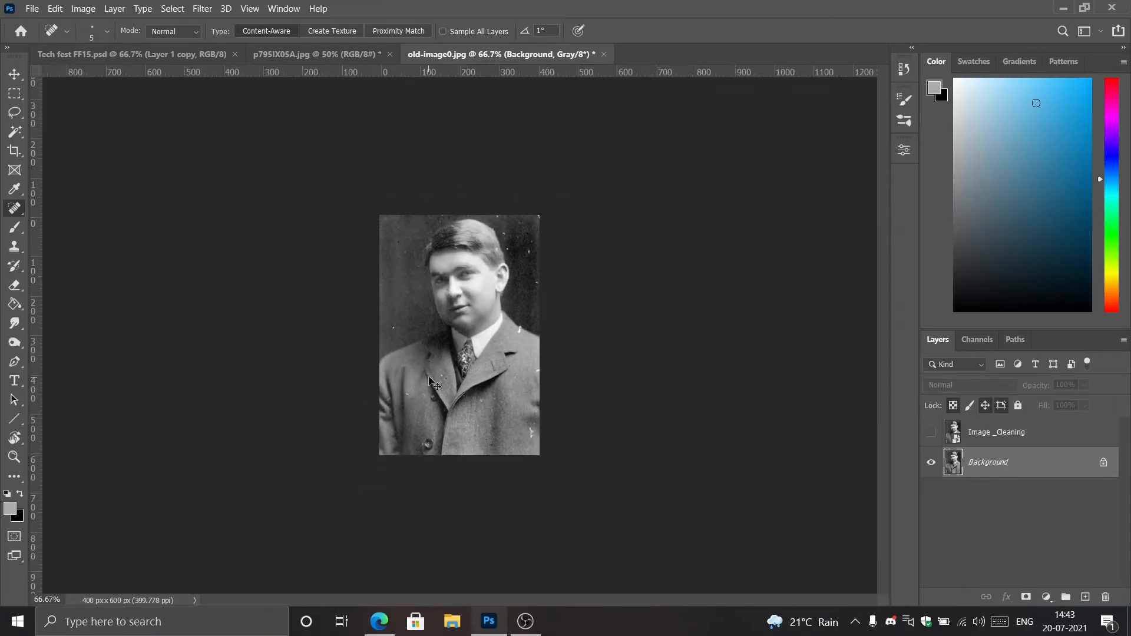
{"action": "key", "text": "ctrl+plus"}
{"action": "key", "text": "ctrl+plus"}
{"action": "key", "text": "ctrl+minus"}
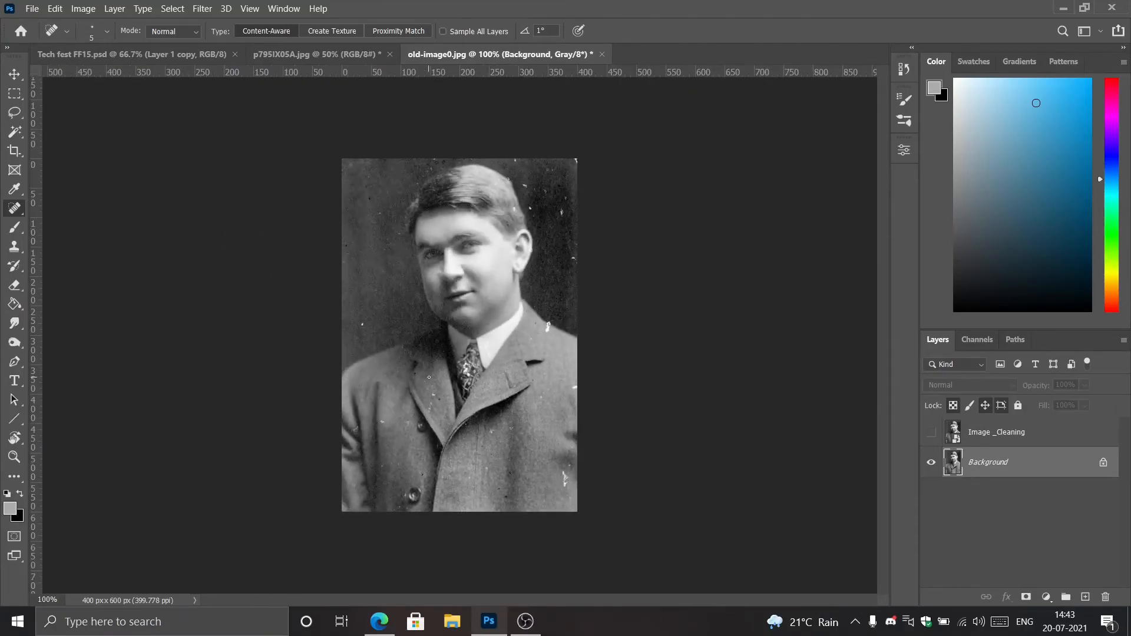
Toggle the Image _Cleaning layer's visibility to compare it with the partly healed Background, and leave it shown.
{"action": "left_click", "coordinate": [931, 432]}
{"action": "left_click", "coordinate": [930, 434]}
{"action": "left_click", "coordinate": [931, 435]}
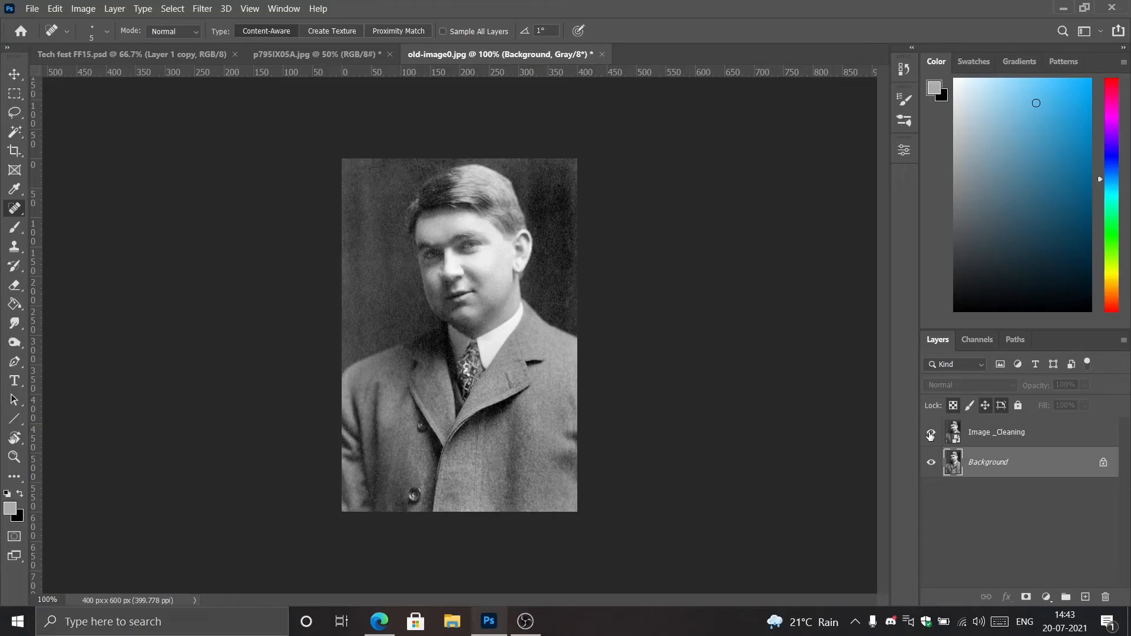